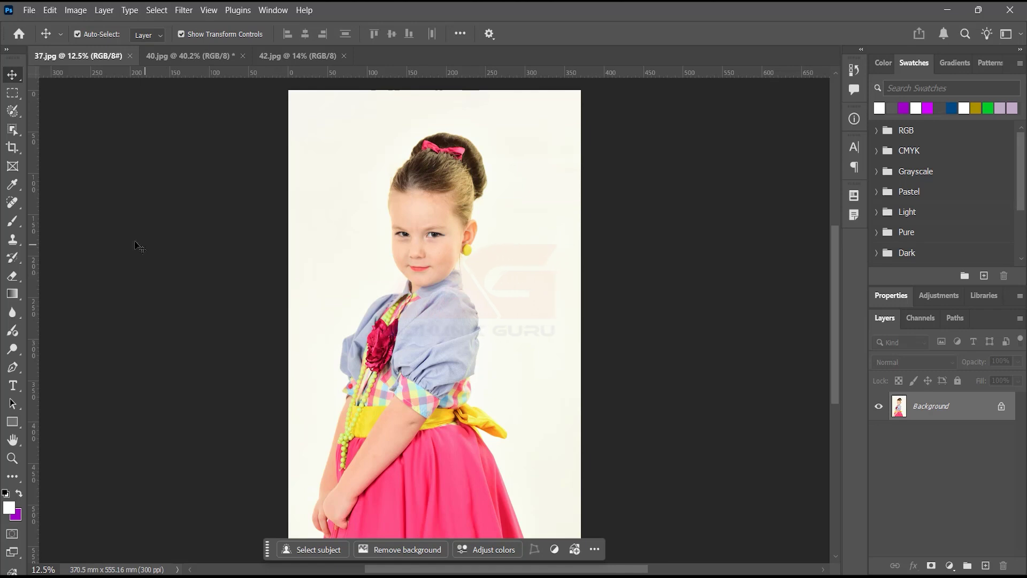
Activate the Brush tool and set its brush size to 250 px
left_click(13, 221)
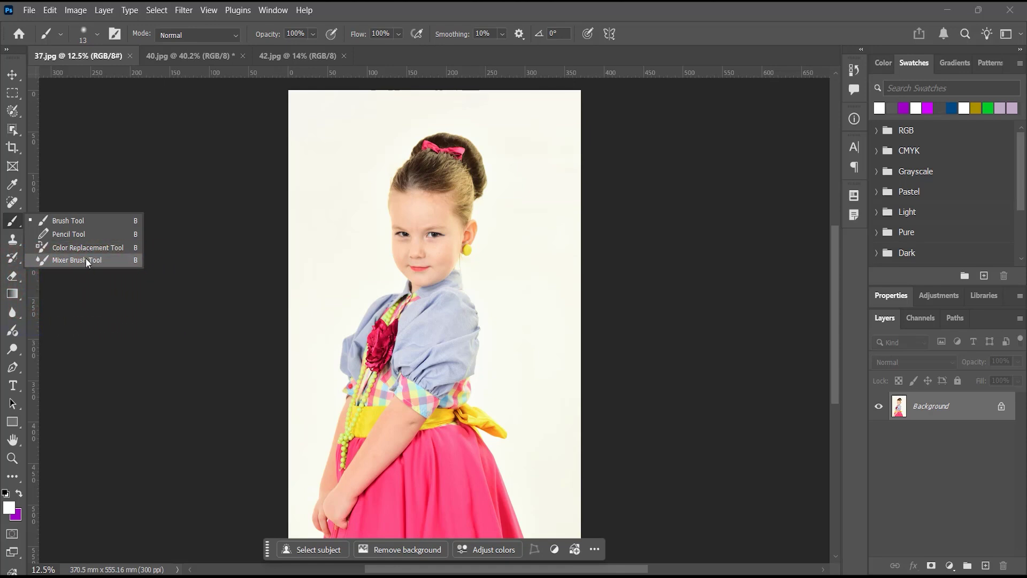
left_click(34, 186)
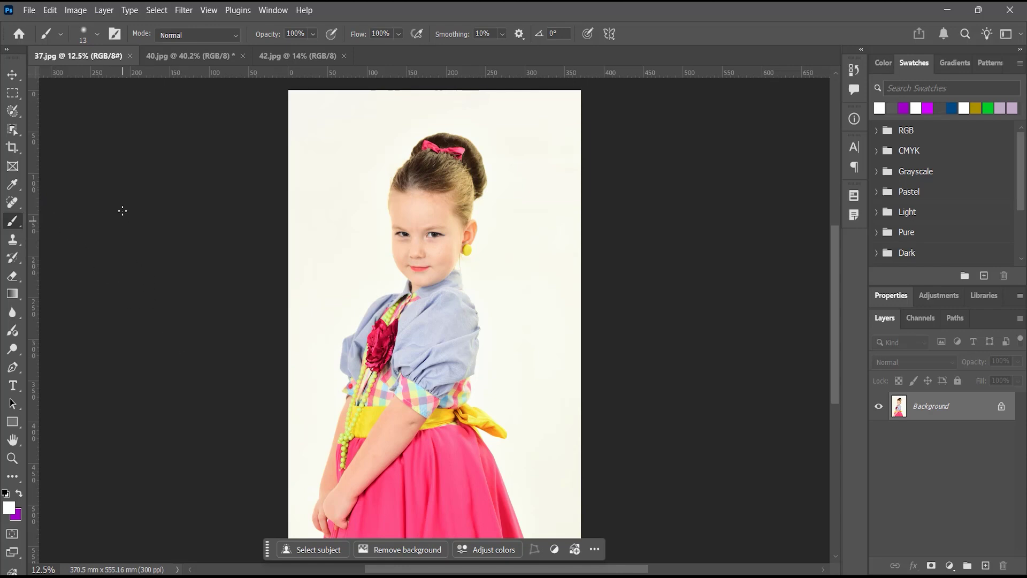
left_click(97, 35)
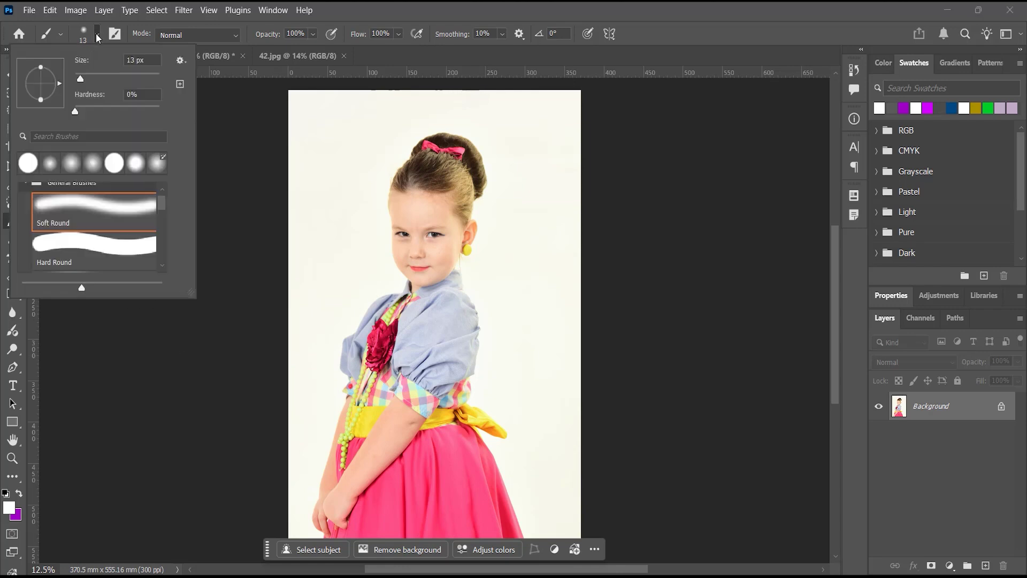
left_click_drag(84, 78, 123, 79)
left_click(126, 60)
type("250")
left_click(399, 57)
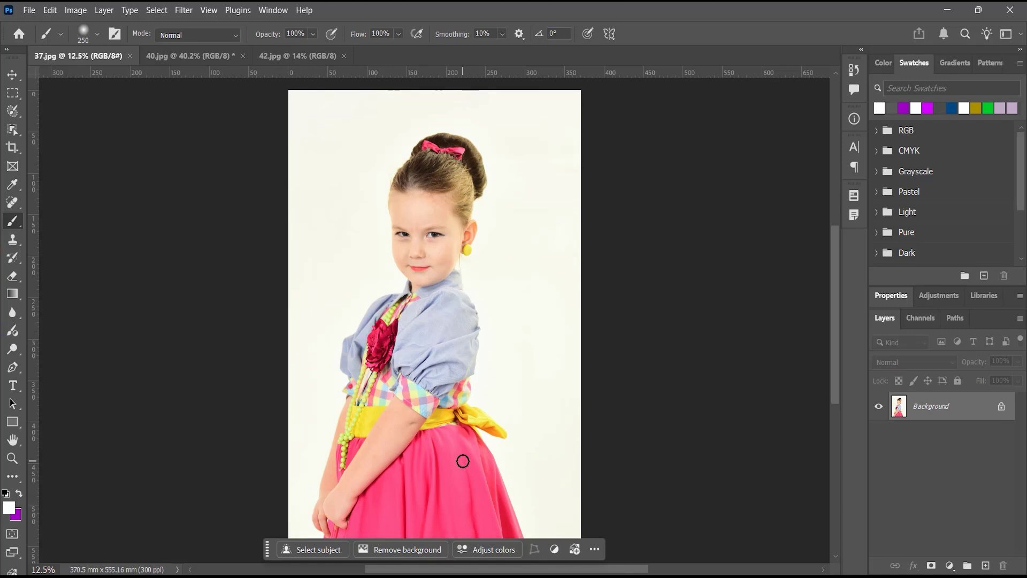
Compare a white Brush stroke on the pink skirt with a Mixer Brush smear along its edge, and undo both
left_click_drag(462, 461, 431, 510)
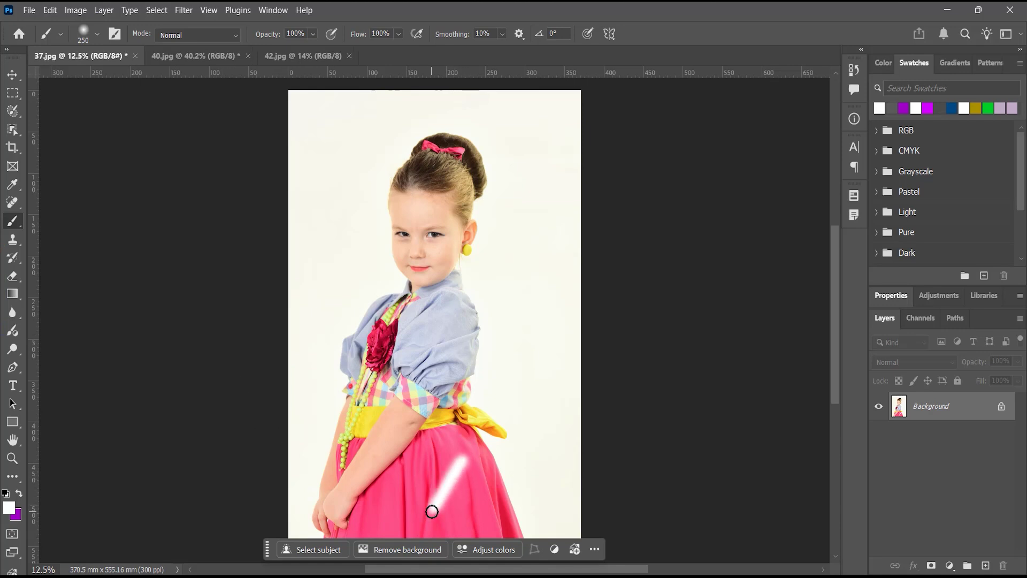
right_click(21, 225)
left_click(75, 261)
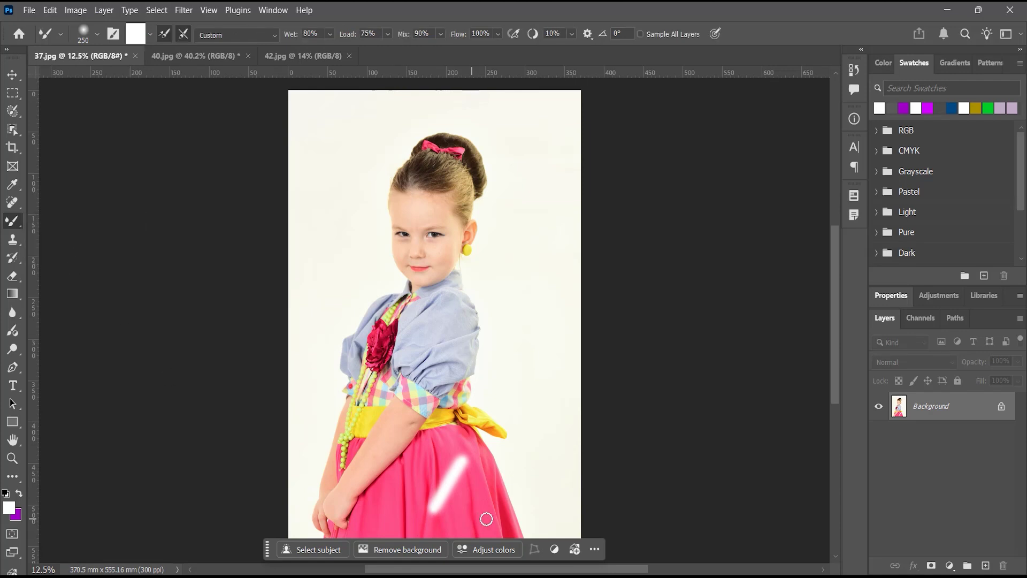
mouse_move(520, 504)
left_mouse_down()
mouse_move(487, 450)
mouse_move(494, 488)
mouse_move(517, 501)
left_mouse_up()
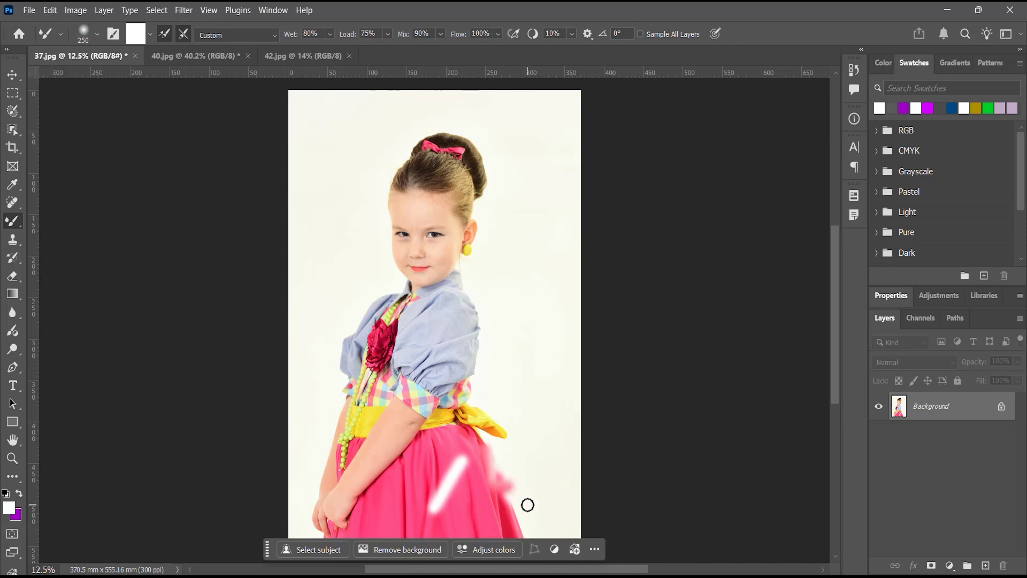
key("ctrl+z")
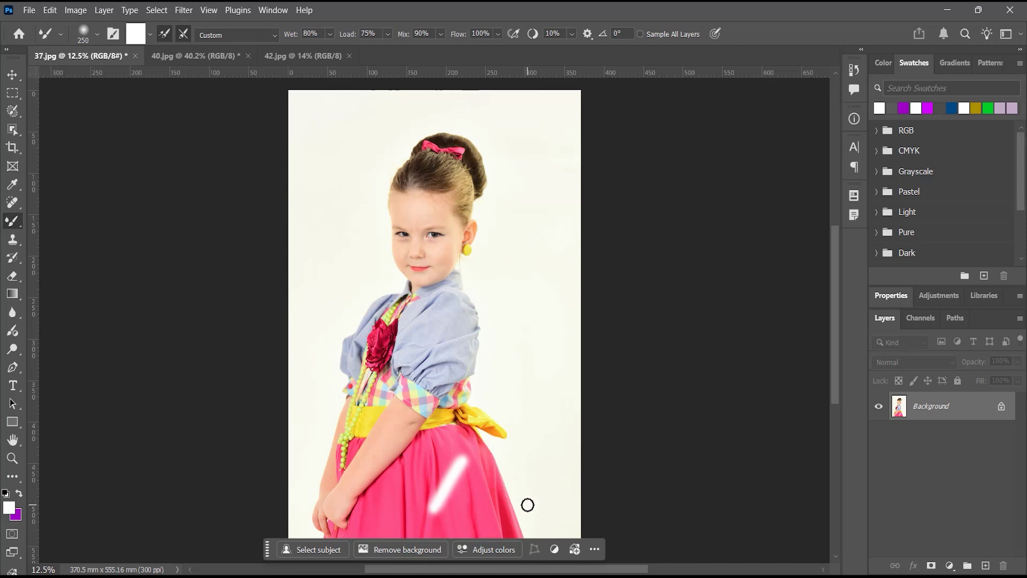
key("ctrl+z")
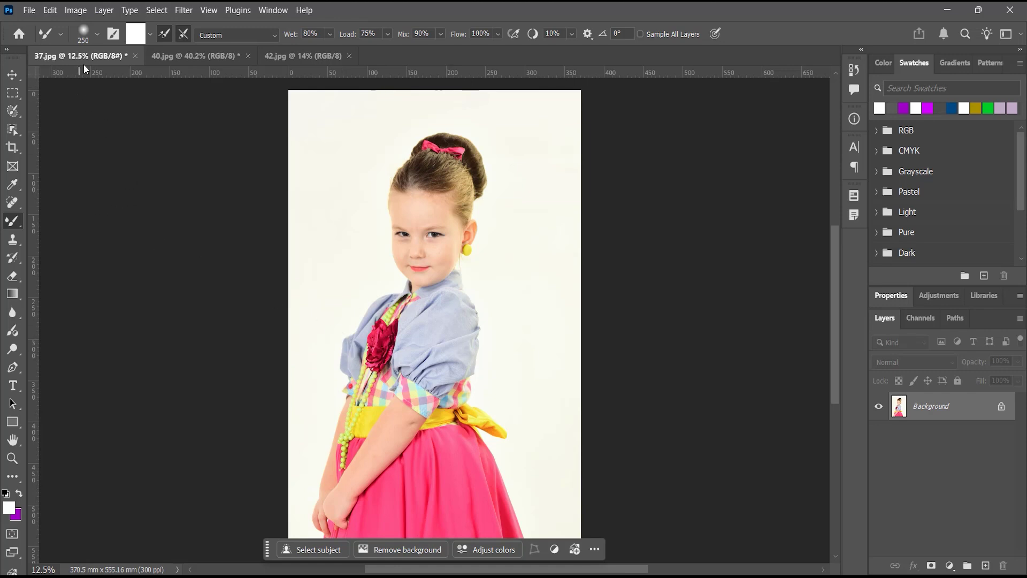
Set the Mixer Brush tip's spacing to 1% in the detailed brush settings
left_click(97, 35)
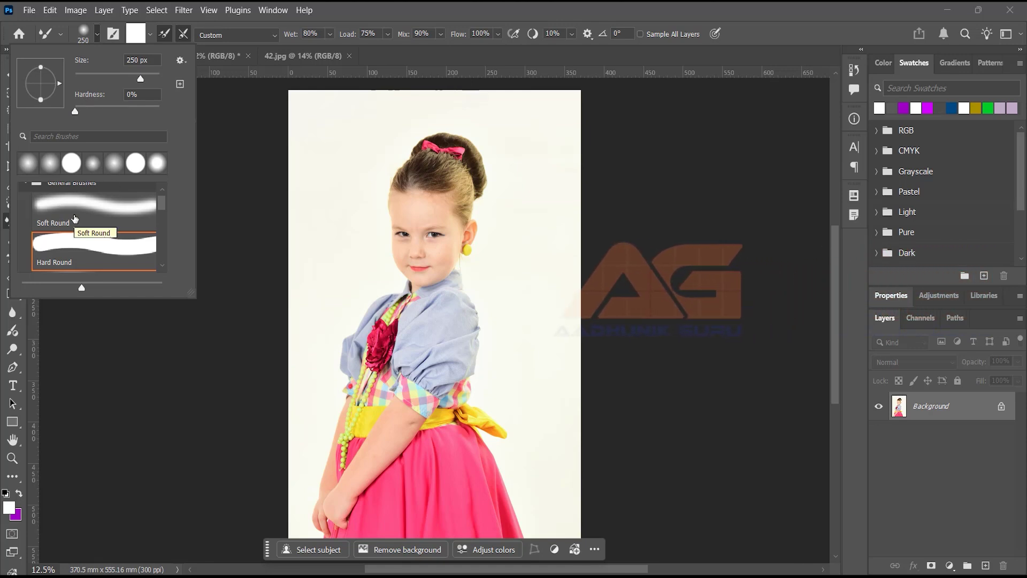
left_click(113, 36)
left_click(113, 37)
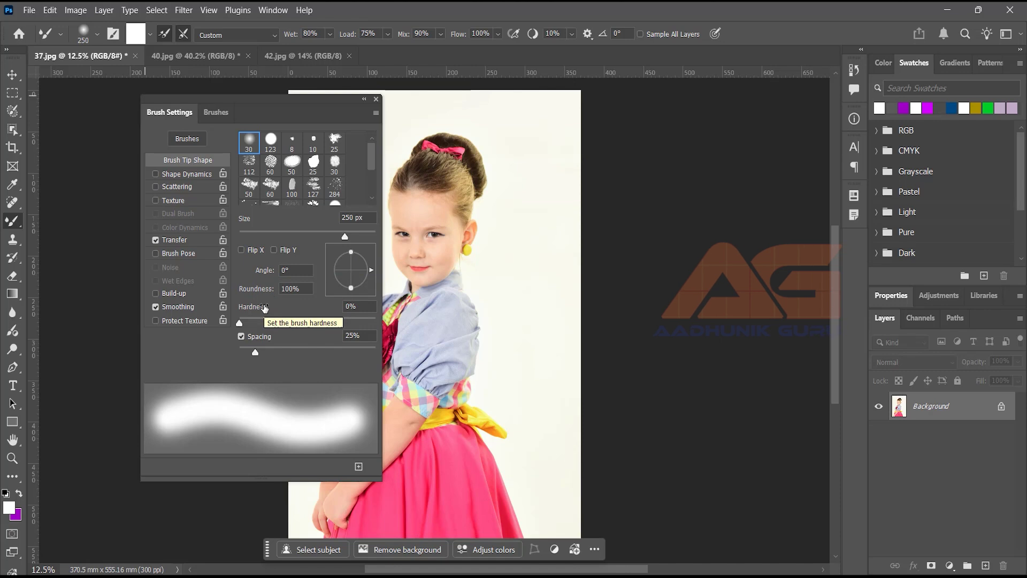
mouse_move(255, 353)
left_mouse_down()
mouse_move(309, 355)
mouse_move(239, 355)
left_mouse_up()
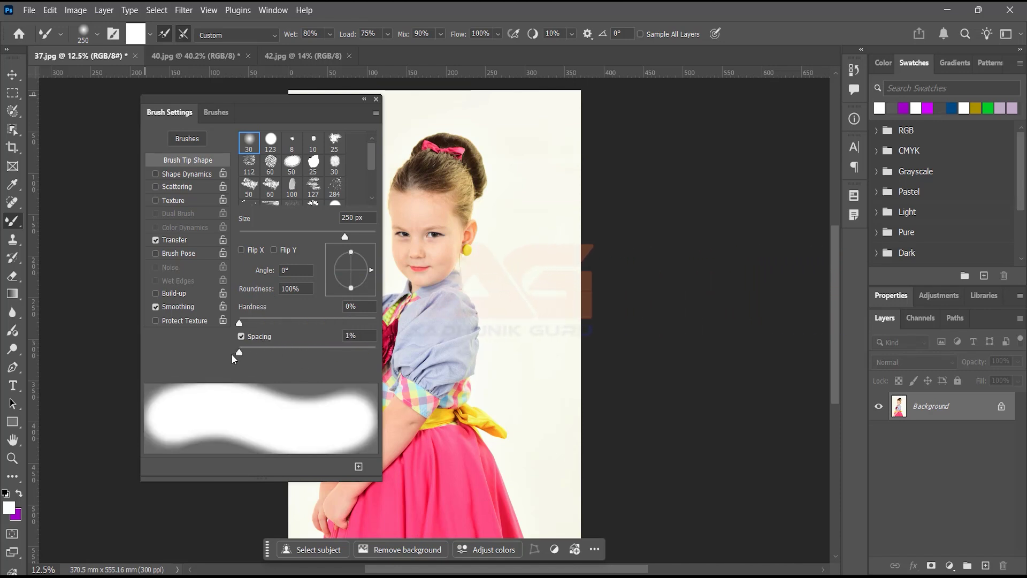
left_click(377, 100)
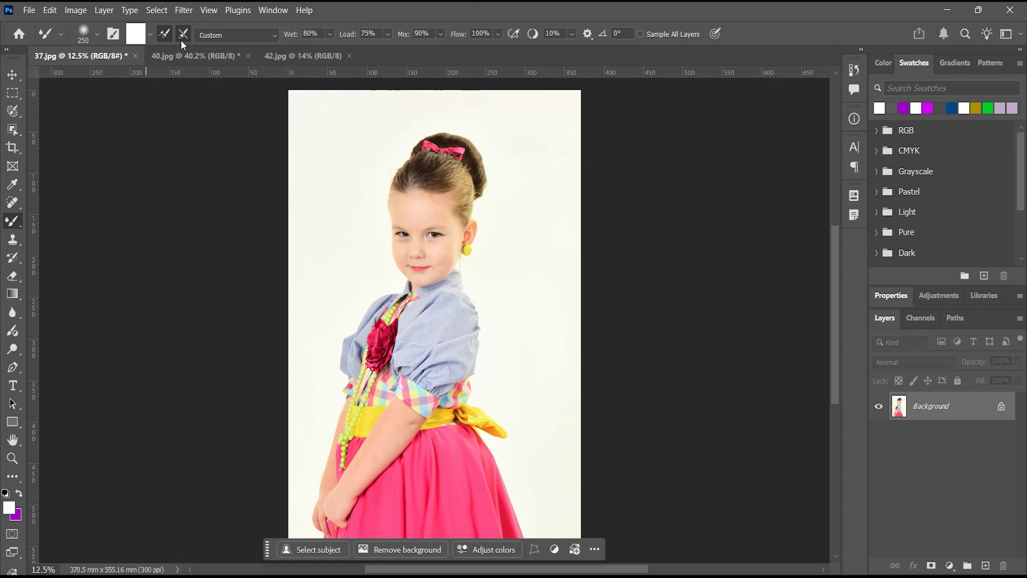
left_click(275, 36)
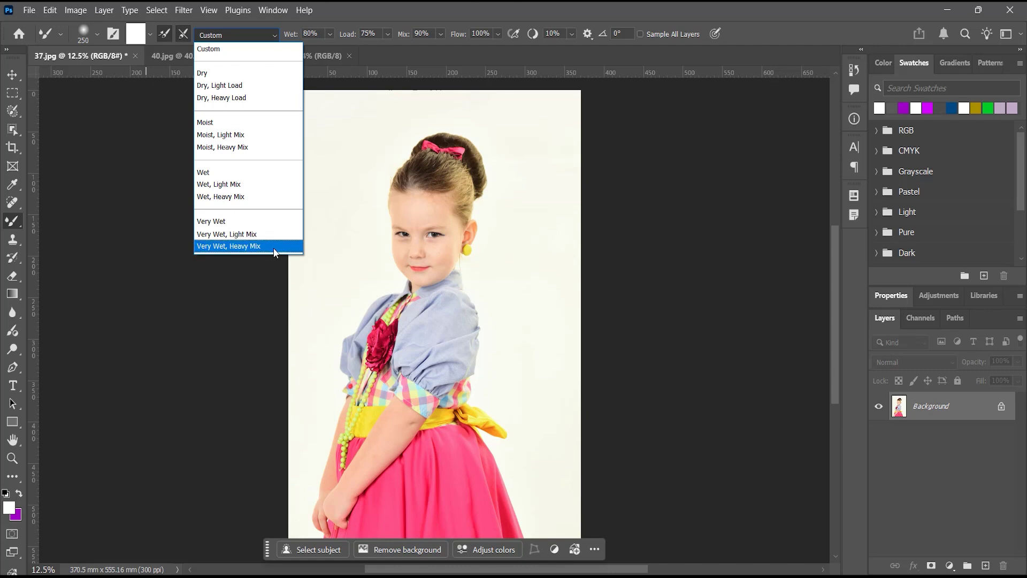
left_click(381, 12)
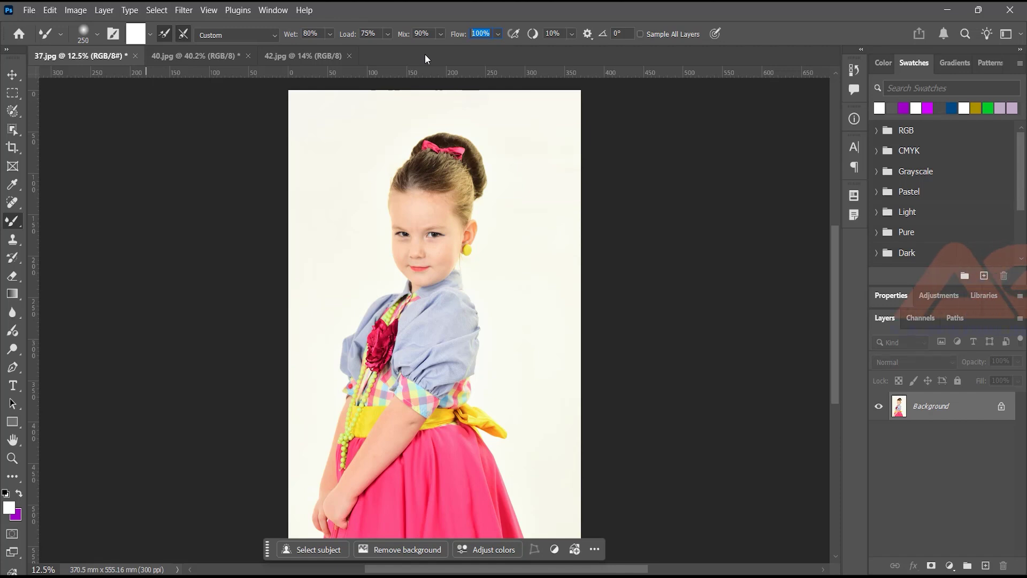
In 40.jpg, set the Mixer Brush to Hard Round, Wet 18%, Load 18%, Mix 80%, Flow 18%, and enable sampling of all layers
left_click(197, 58)
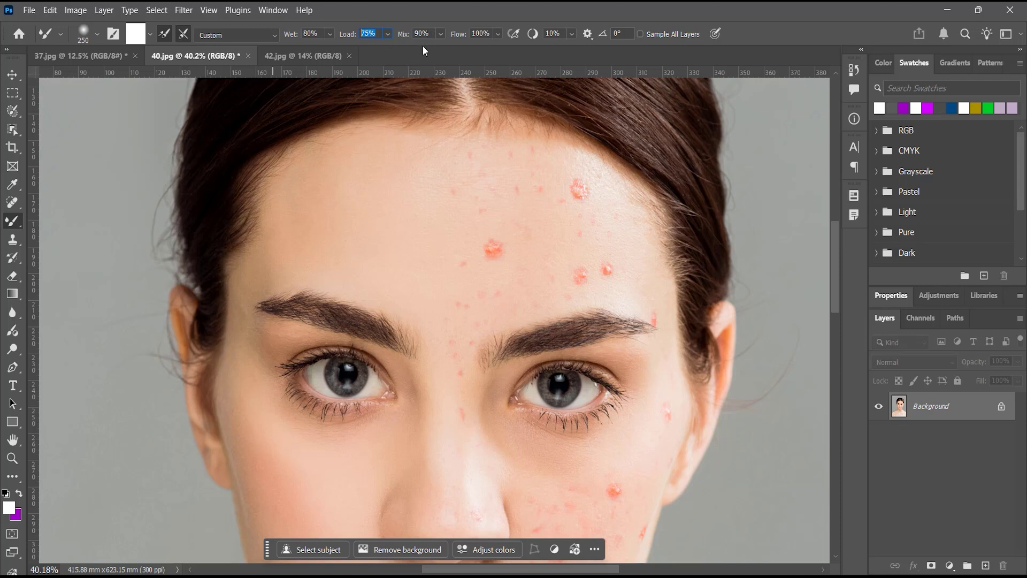
left_click(410, 36)
left_click(479, 39)
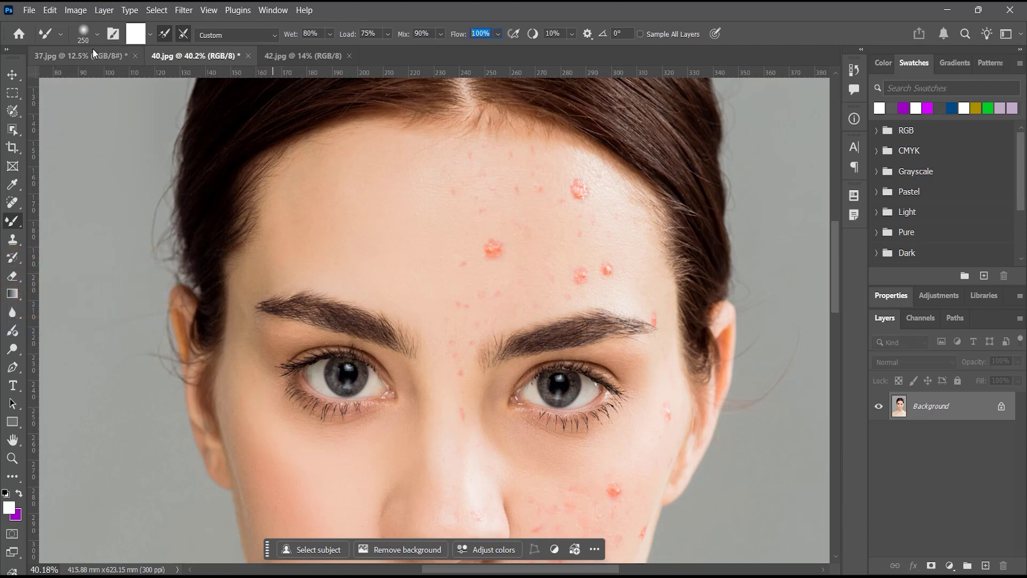
left_click(83, 36)
left_click(64, 261)
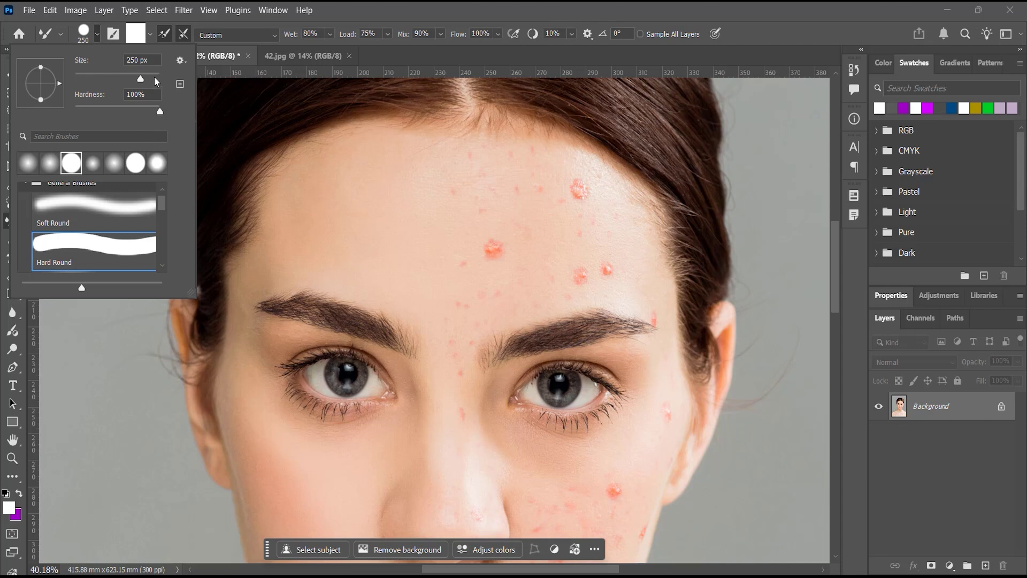
left_click(338, 18)
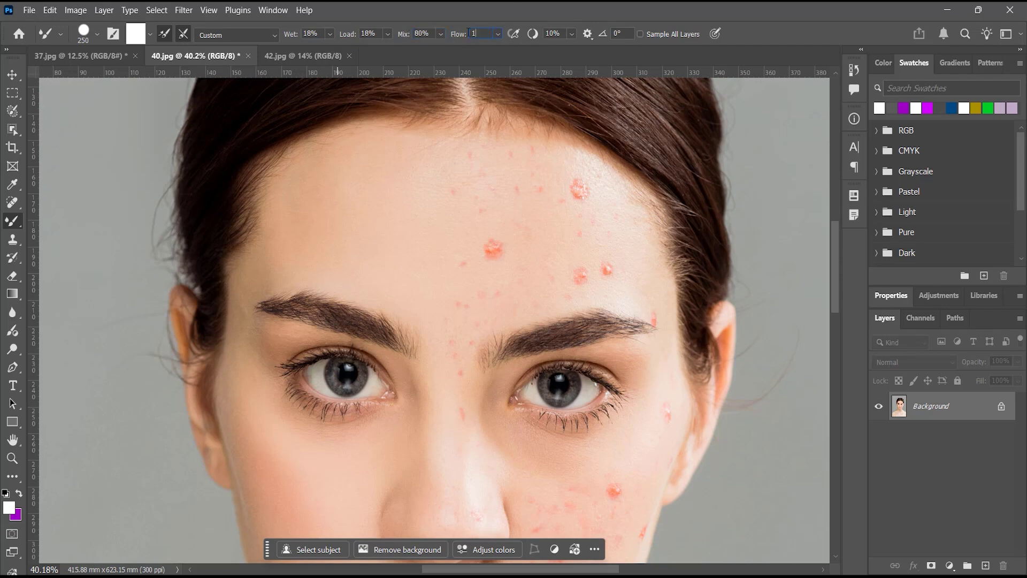
left_click(640, 34)
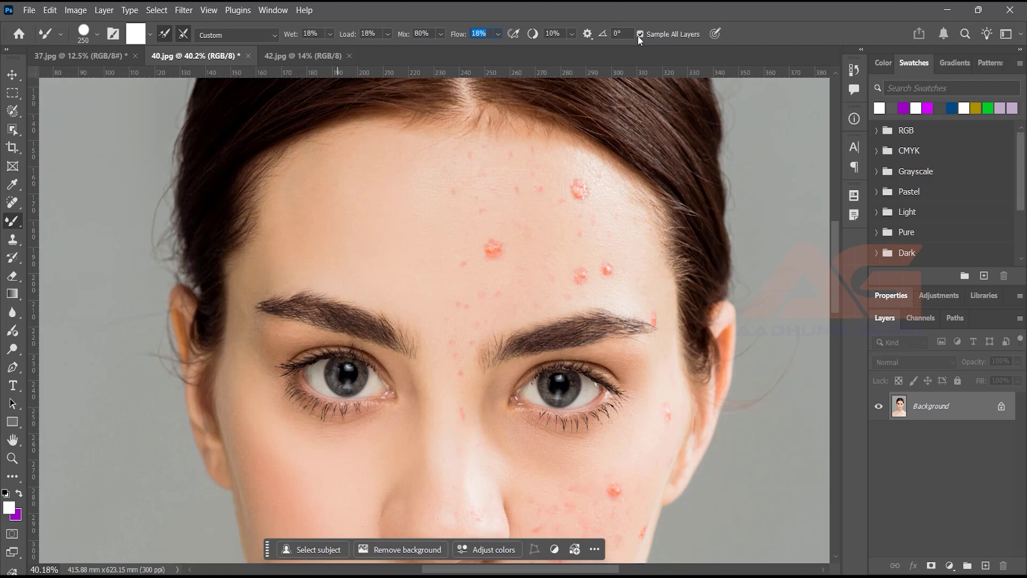
Add a new layer and blend away the forehead blemishes on it with the Mixer Brush, reducing the brush size to 100 px
left_click(985, 565)
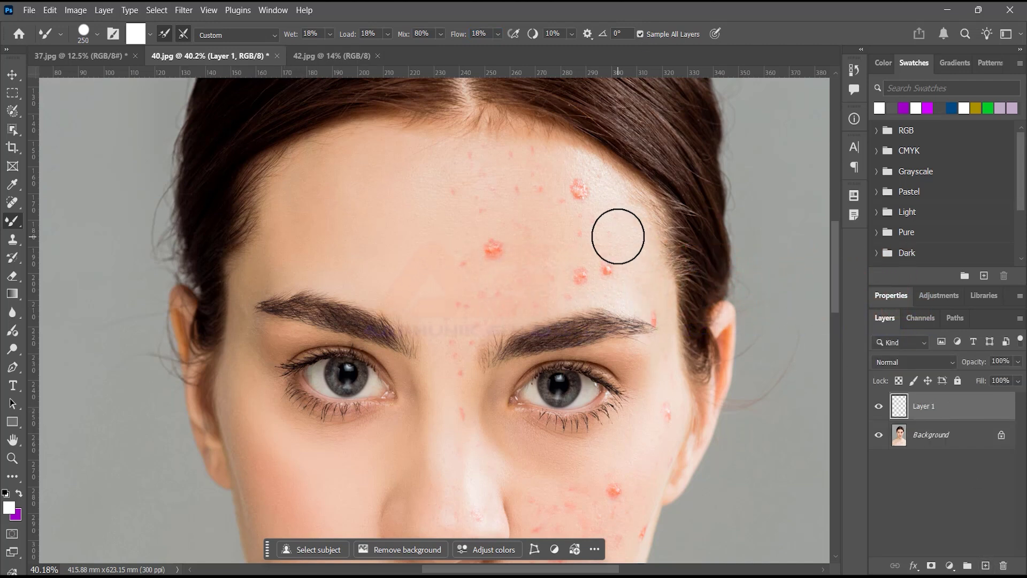
mouse_move(471, 173)
left_mouse_down()
mouse_move(577, 192)
mouse_move(608, 243)
mouse_move(470, 222)
mouse_move(476, 265)
mouse_move(581, 269)
mouse_move(479, 286)
mouse_move(459, 327)
mouse_move(463, 302)
mouse_move(589, 272)
mouse_move(628, 268)
mouse_move(653, 316)
left_mouse_up()
key("bracketleft")
key("bracketleft")
key("bracketleft")
key("bracketleft")
key("bracketleft")
key("bracketleft")
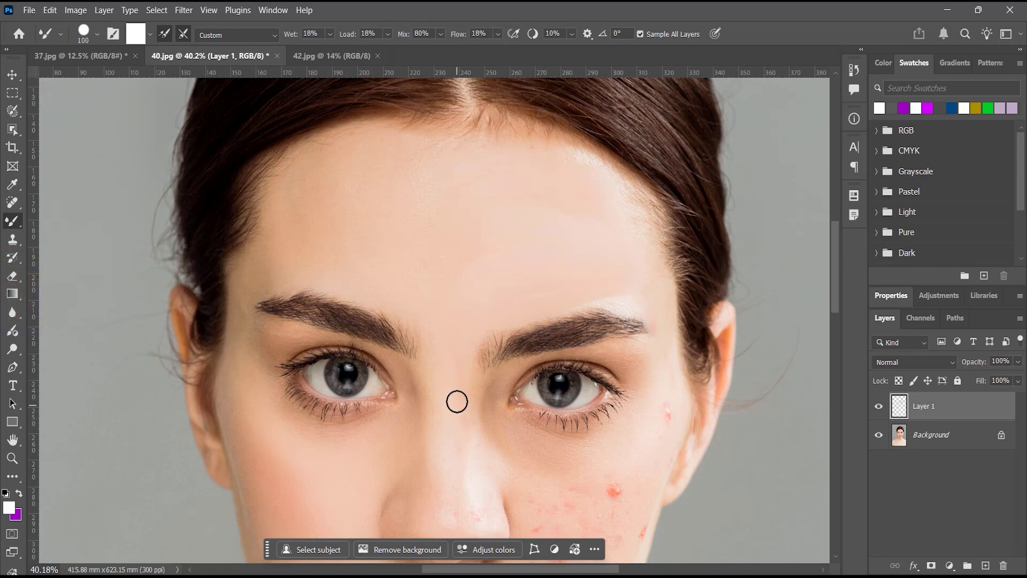
Blend away the blemishes on the cheek, around the mouth and on the chin, enlarging the Mixer Brush to 150 px
left_click_drag(595, 519, 524, 299)
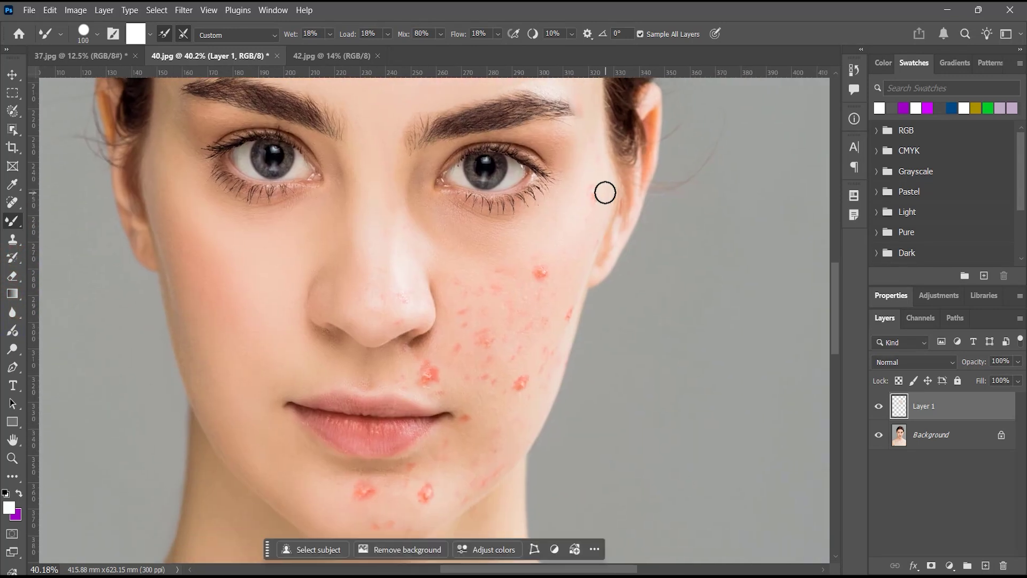
mouse_move(571, 238)
left_mouse_down()
mouse_move(557, 236)
mouse_move(527, 266)
mouse_move(491, 259)
mouse_move(465, 298)
mouse_move(497, 289)
mouse_move(518, 344)
mouse_move(571, 289)
mouse_move(551, 342)
mouse_move(498, 337)
mouse_move(476, 380)
mouse_move(412, 369)
mouse_move(456, 389)
mouse_move(509, 448)
mouse_move(473, 474)
mouse_move(474, 429)
mouse_move(460, 428)
mouse_move(488, 428)
mouse_move(472, 424)
mouse_move(538, 321)
left_mouse_up()
key("space")
mouse_move(522, 357)
left_mouse_down()
mouse_move(470, 384)
mouse_move(507, 388)
mouse_move(512, 345)
mouse_move(504, 336)
mouse_move(513, 334)
mouse_move(454, 355)
mouse_move(473, 393)
mouse_move(529, 371)
mouse_move(464, 363)
mouse_move(478, 387)
mouse_move(567, 340)
mouse_move(617, 281)
mouse_move(520, 325)
left_mouse_up()
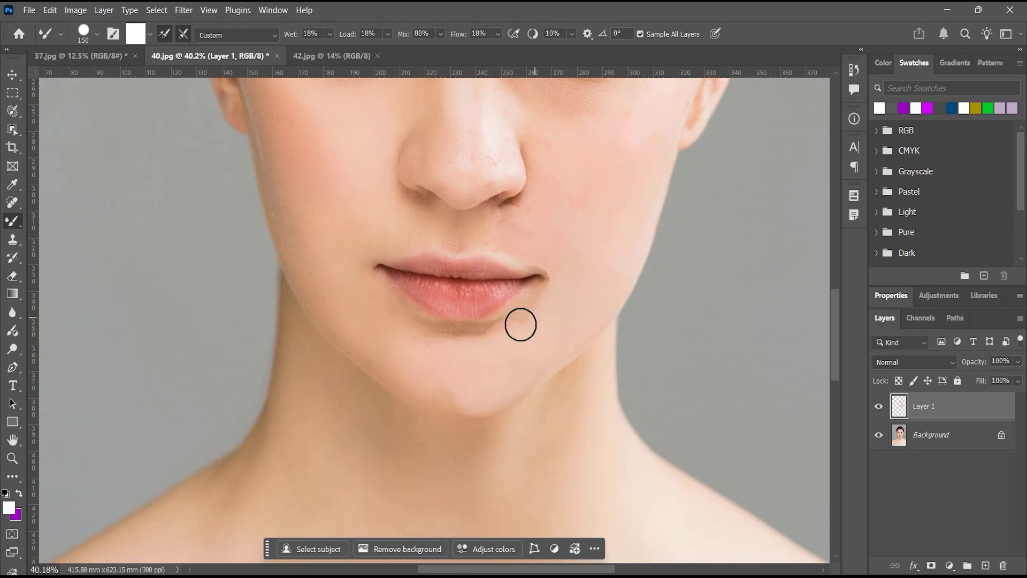
key("space")
left_click_drag(604, 171, 536, 348)
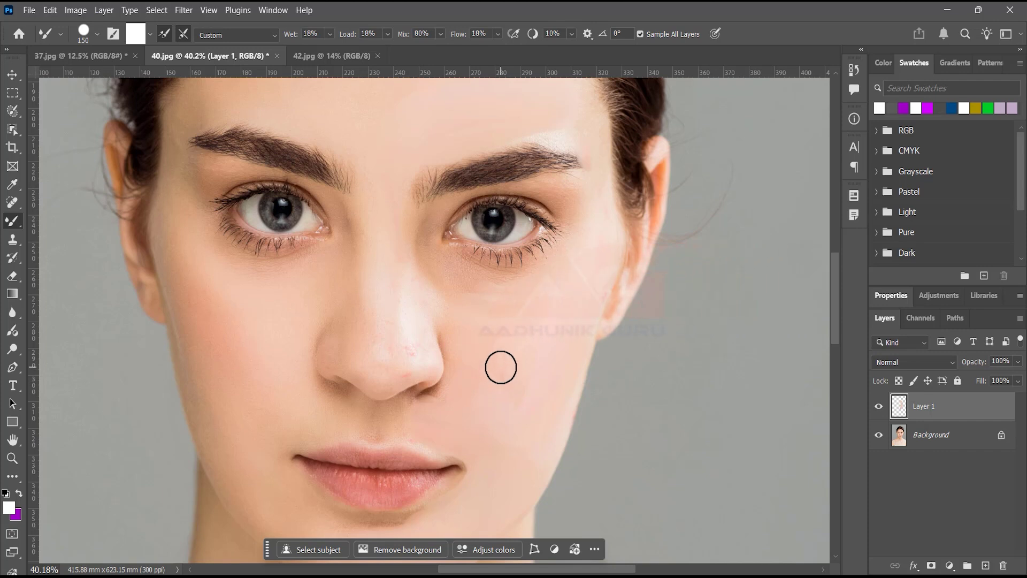
Duplicate the Background layer and move the copy above the retouching layer
left_click(14, 463)
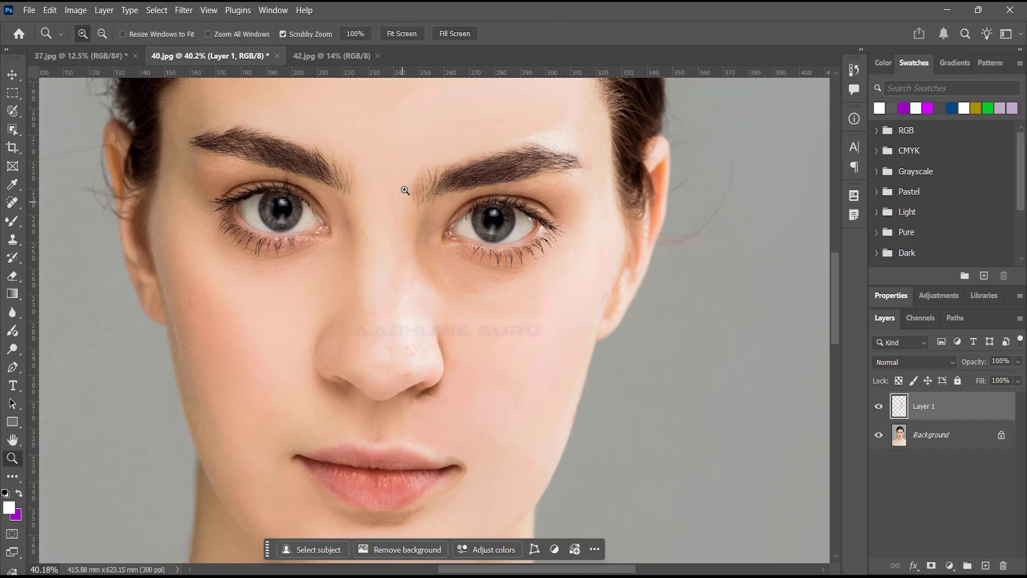
left_click(445, 38)
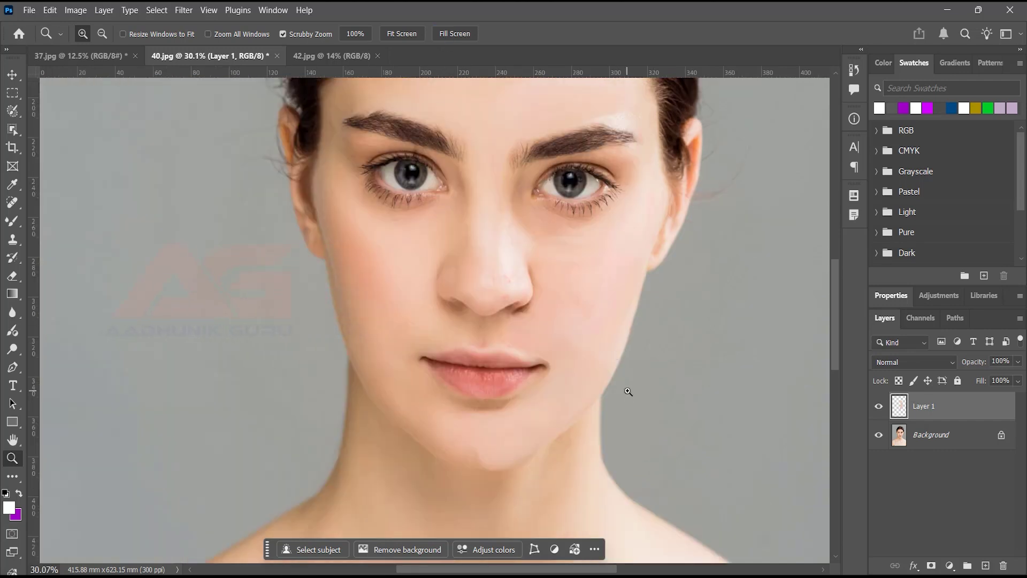
left_click_drag(834, 325, 836, 309)
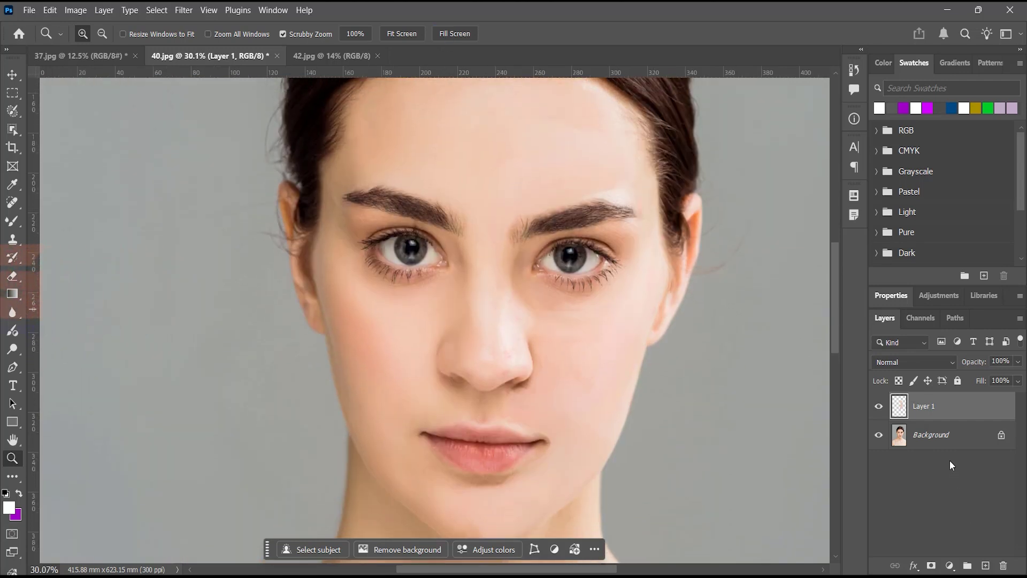
left_click_drag(941, 434, 986, 561)
left_click_drag(954, 441, 951, 402)
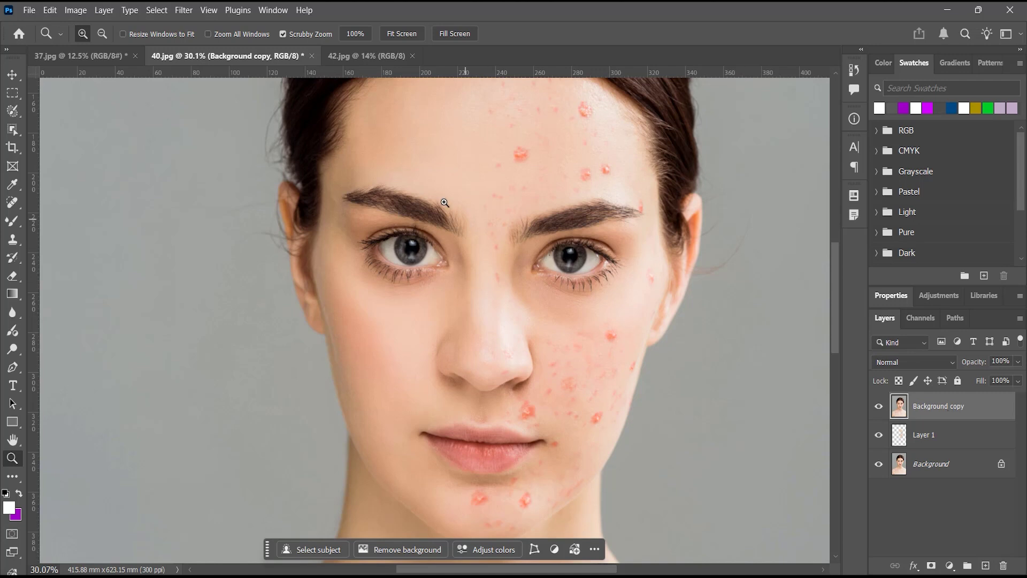
Apply a High Pass filter with a 4.0-pixel radius to the Background copy and set its blend mode to Soft Light
left_click(181, 10)
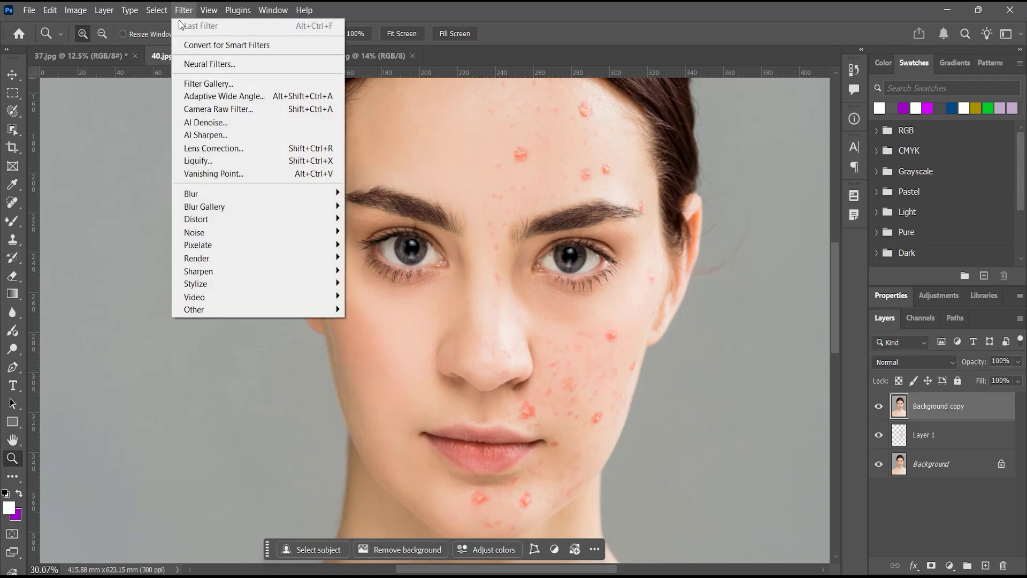
mouse_move(219, 308)
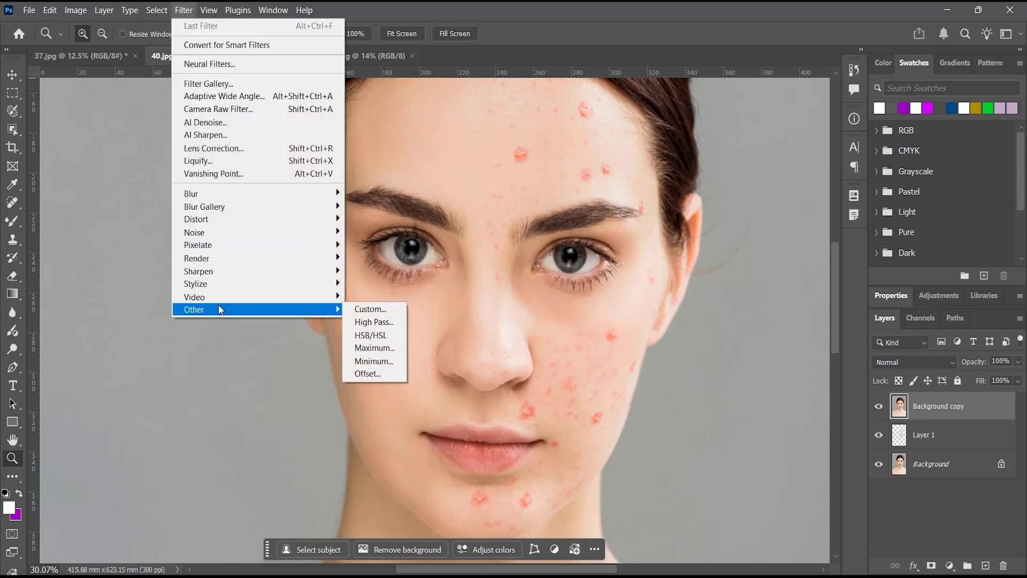
left_click(375, 323)
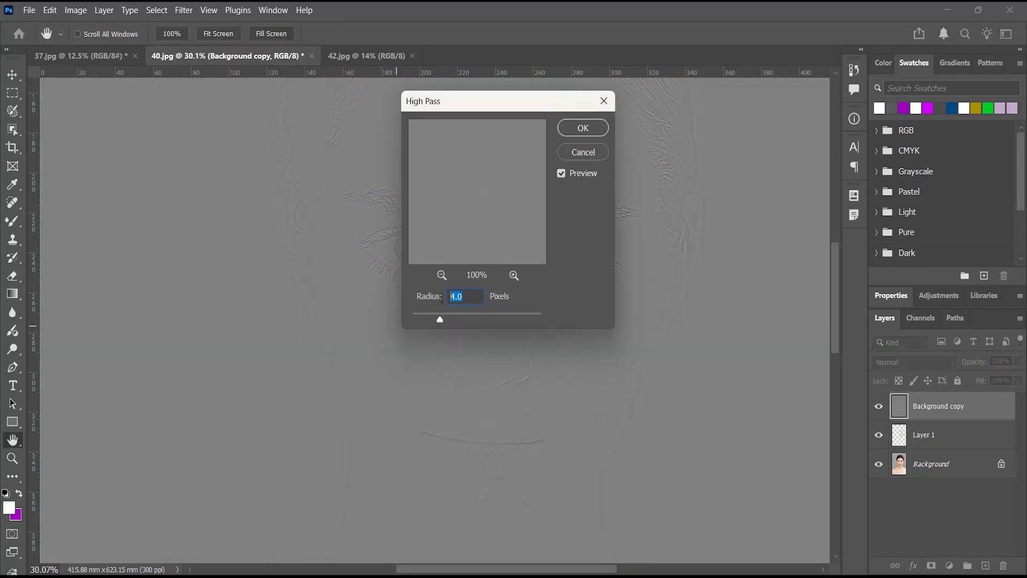
left_click(583, 127)
key("z")
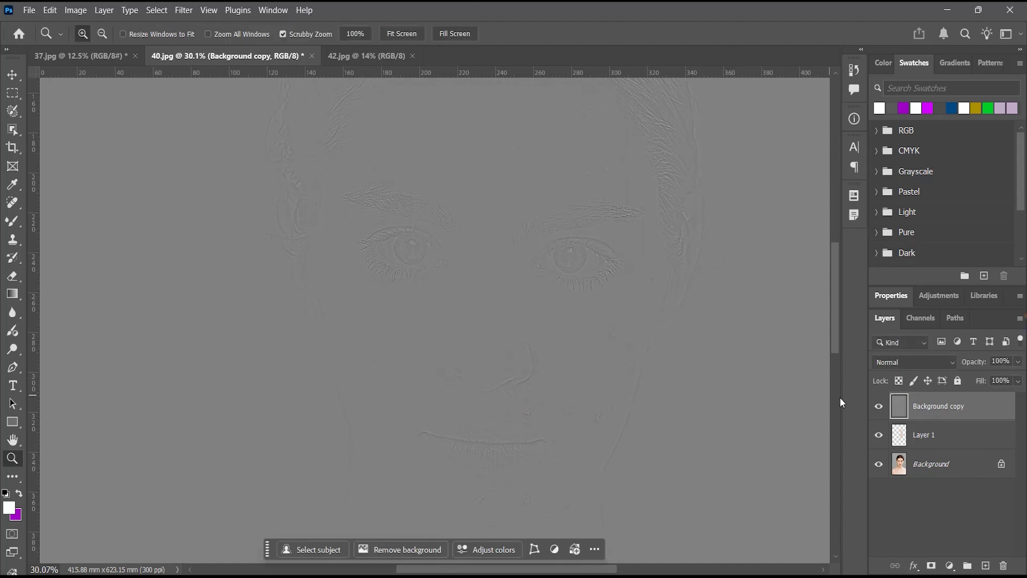
left_click(953, 362)
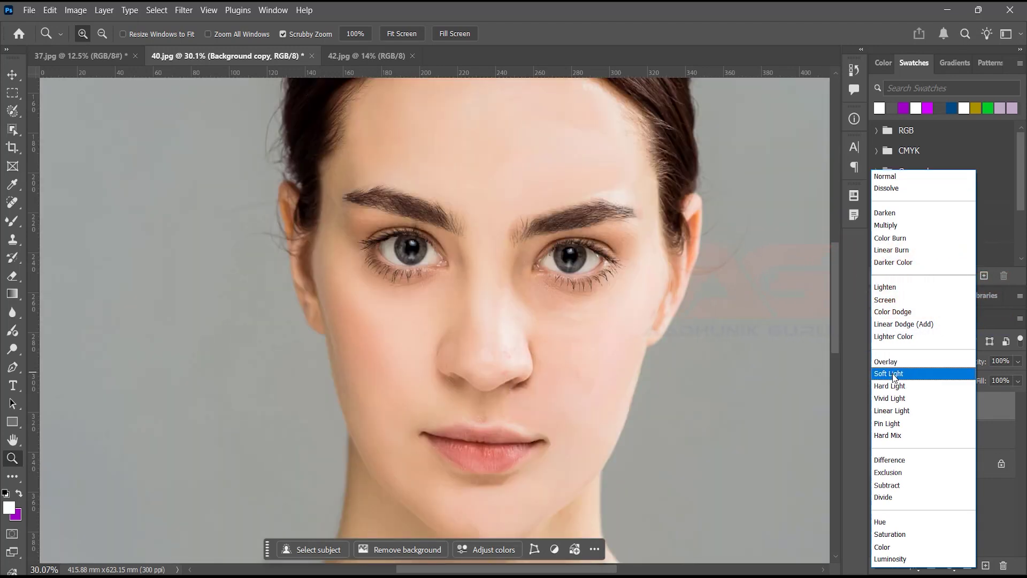
left_click(892, 373)
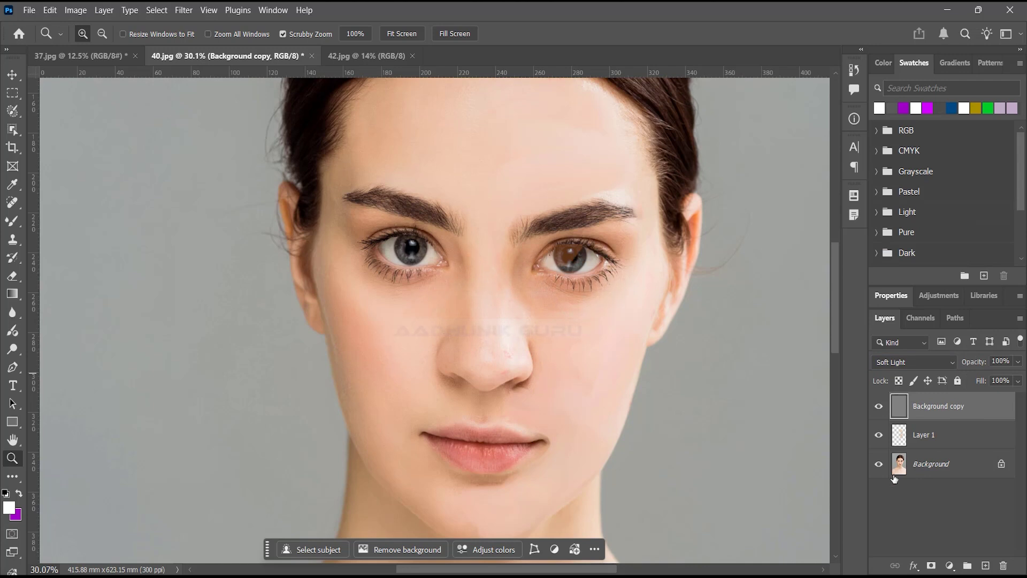
In the 42.jpg document, select the jumping person with the Object Selection tool
left_click(402, 34)
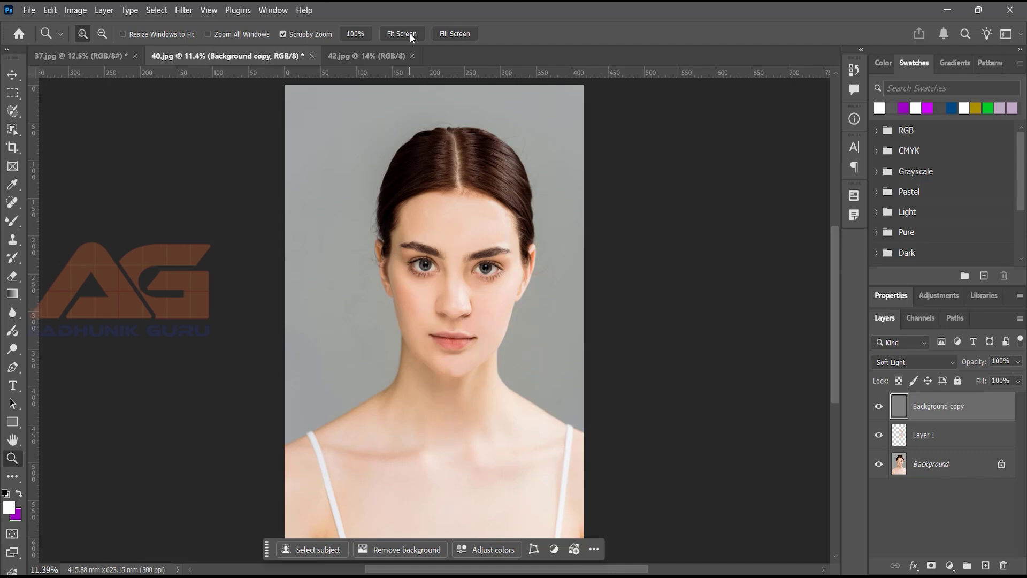
left_click(366, 55)
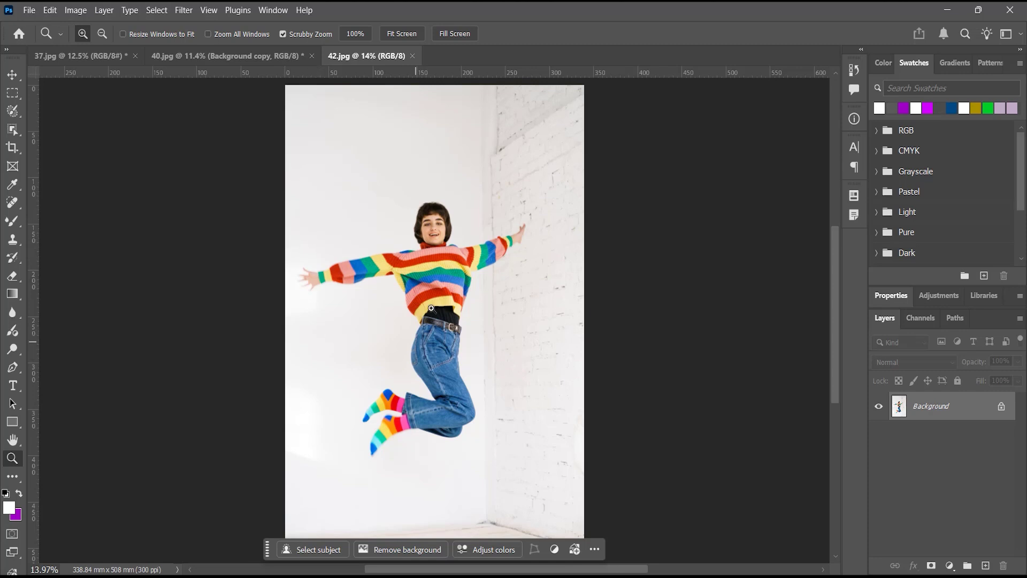
left_click(12, 130)
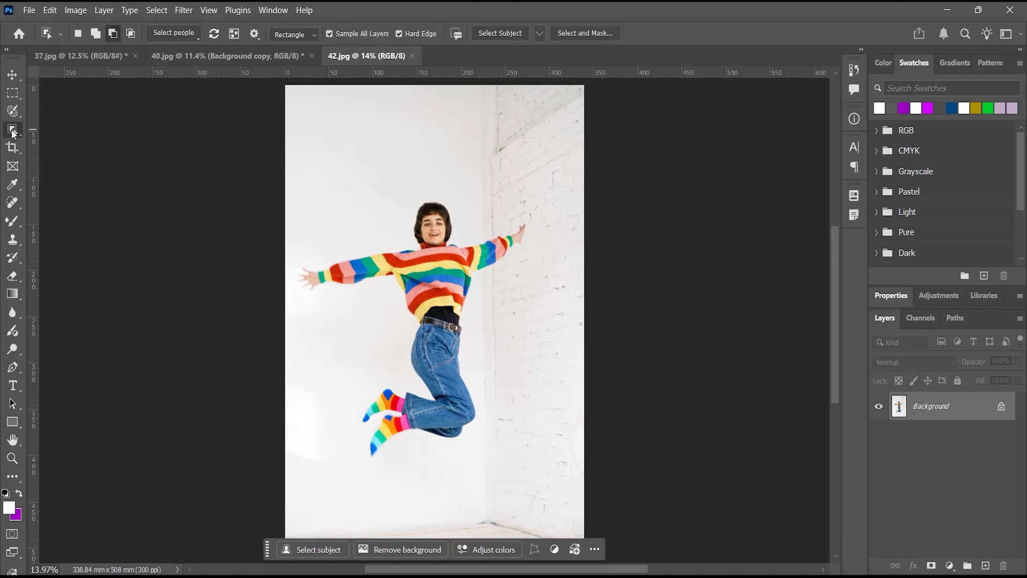
left_click_drag(542, 153, 289, 495)
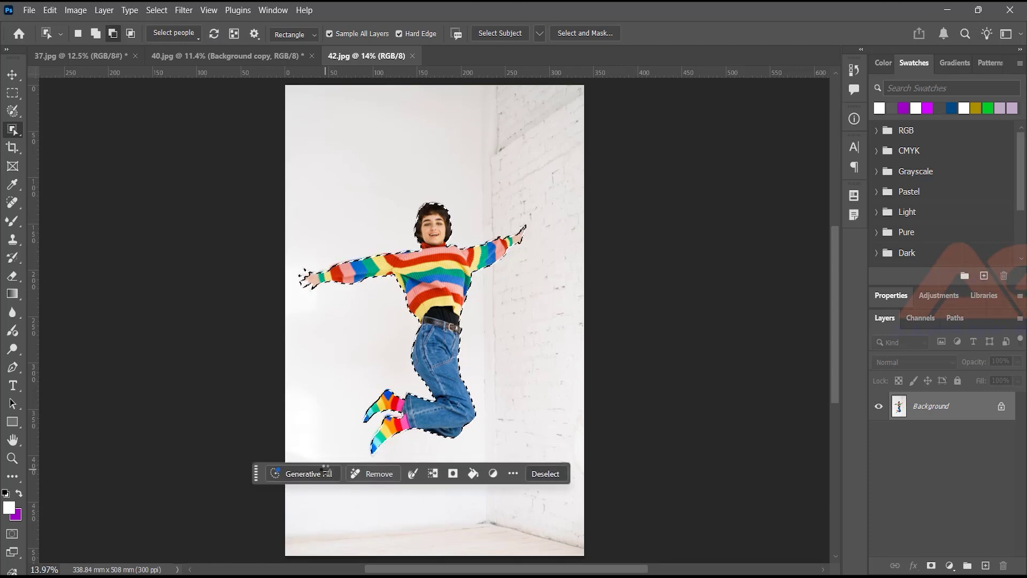
Copy the selected person onto a new layer, duplicate that layer and hide the Background layer
key("ctrl+j")
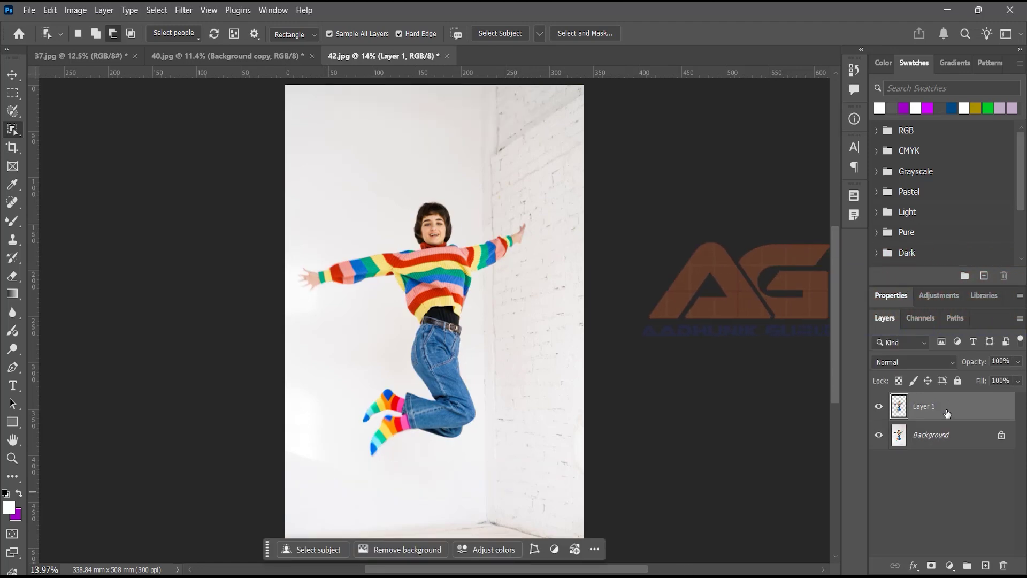
left_click_drag(947, 413, 984, 564)
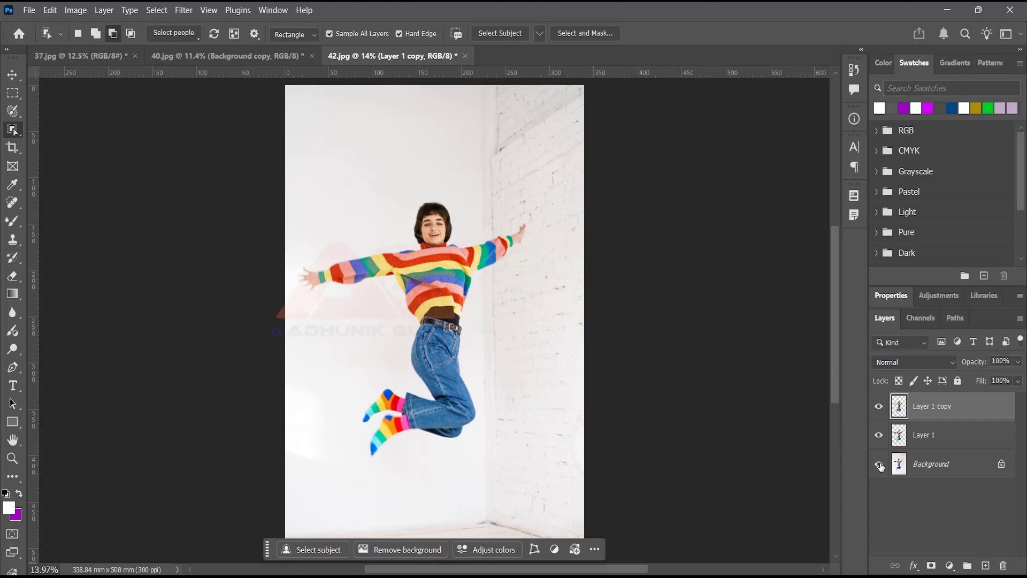
left_click(879, 464)
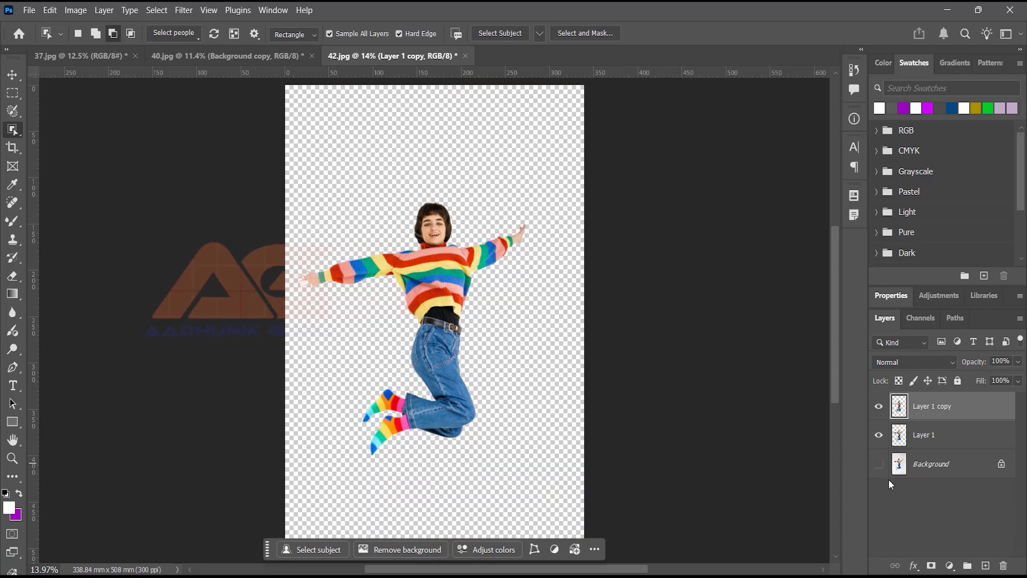
Add a new layer directly above the Background and fill it with the purple background colour a000c3
left_click(928, 472)
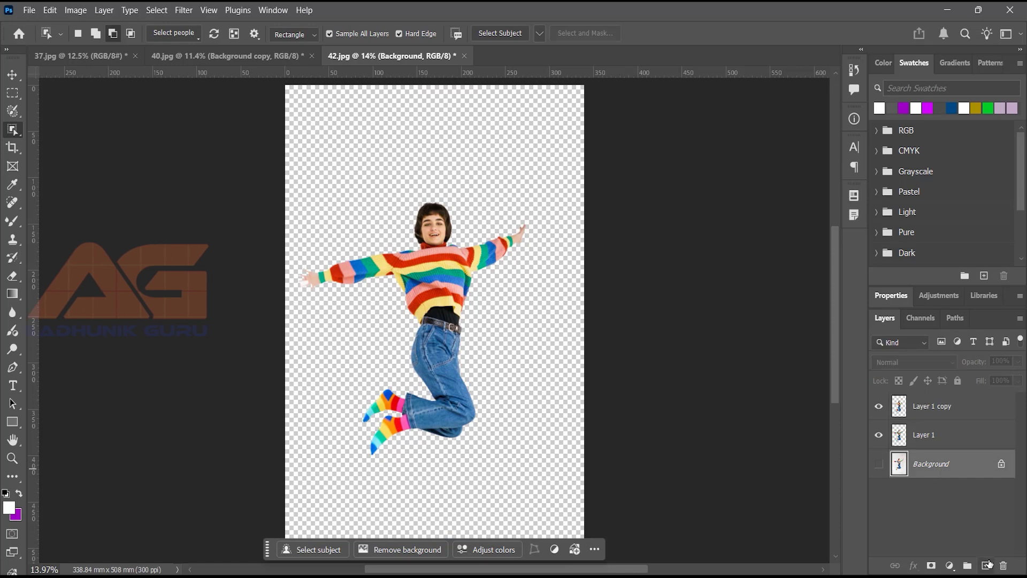
left_click(986, 566)
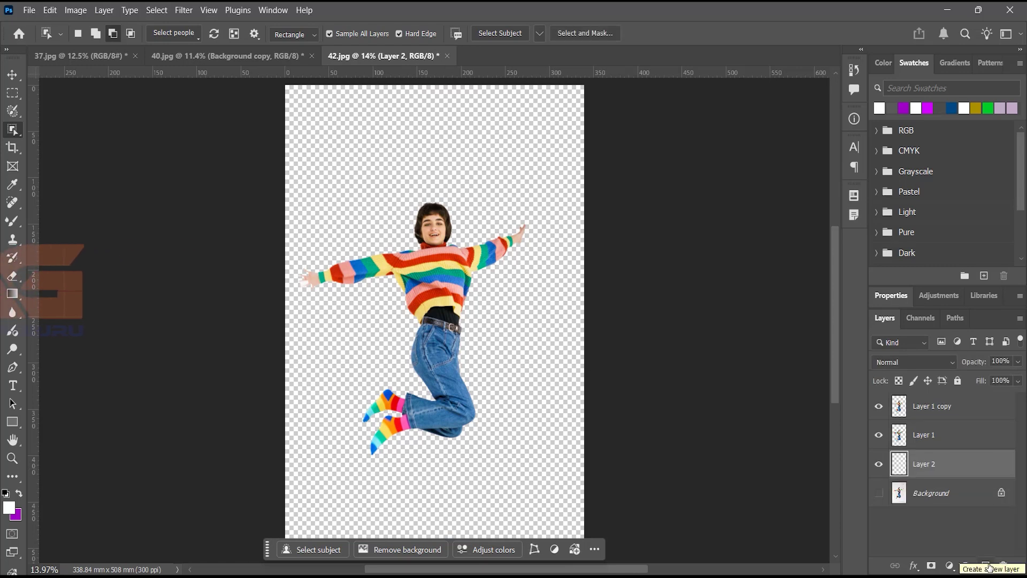
left_click(15, 514)
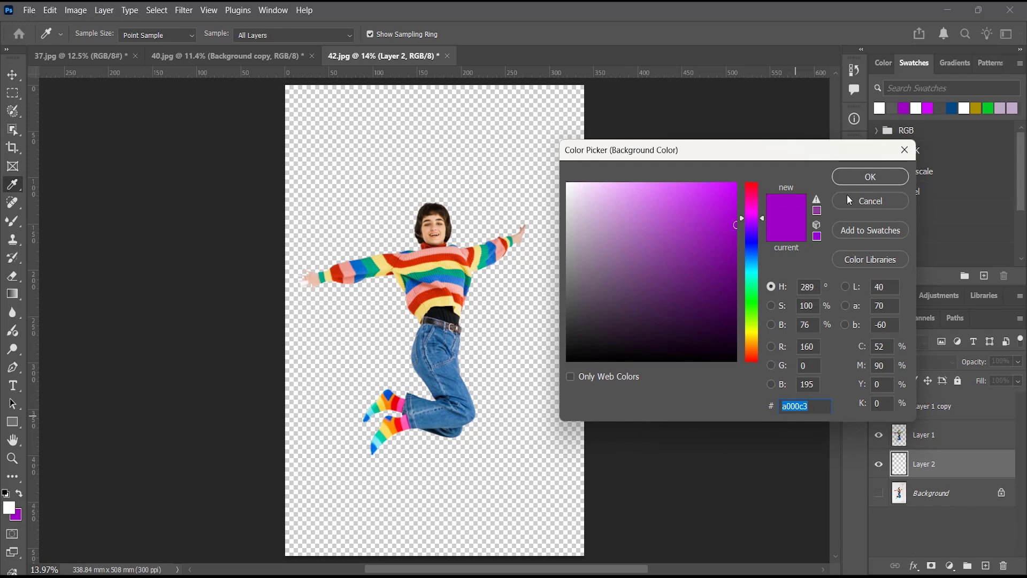
left_click(867, 177)
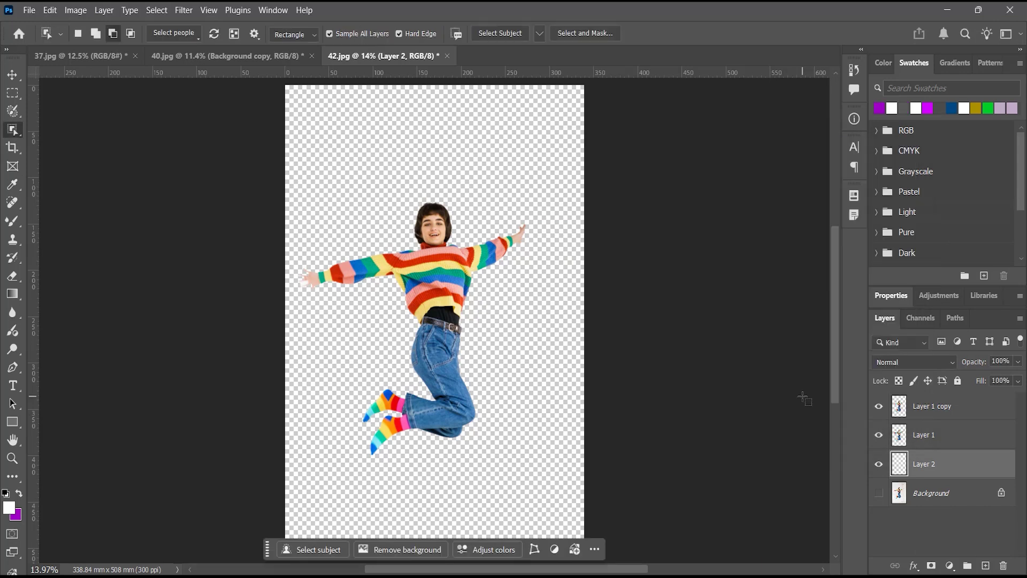
key("ctrl+BackSpace")
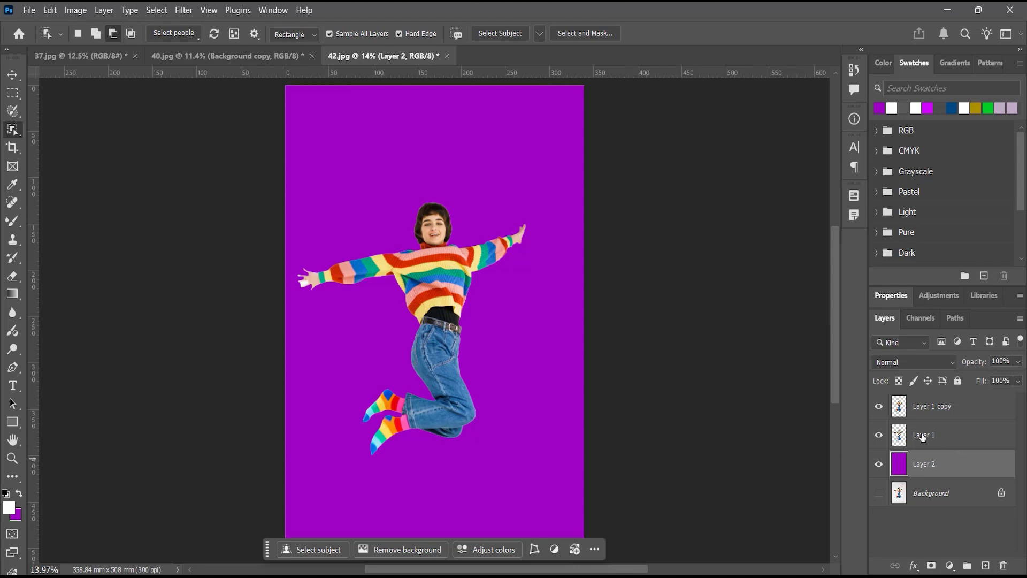
Make the lower cut-out layer, Layer 1, active and set the Mixer Brush size to 500 px
left_click(922, 436)
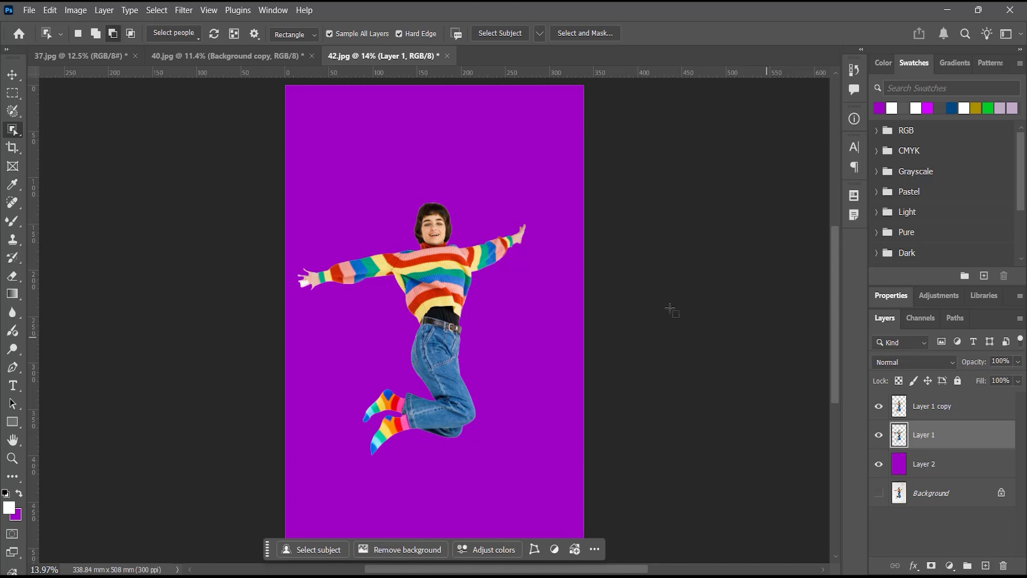
left_click(17, 261)
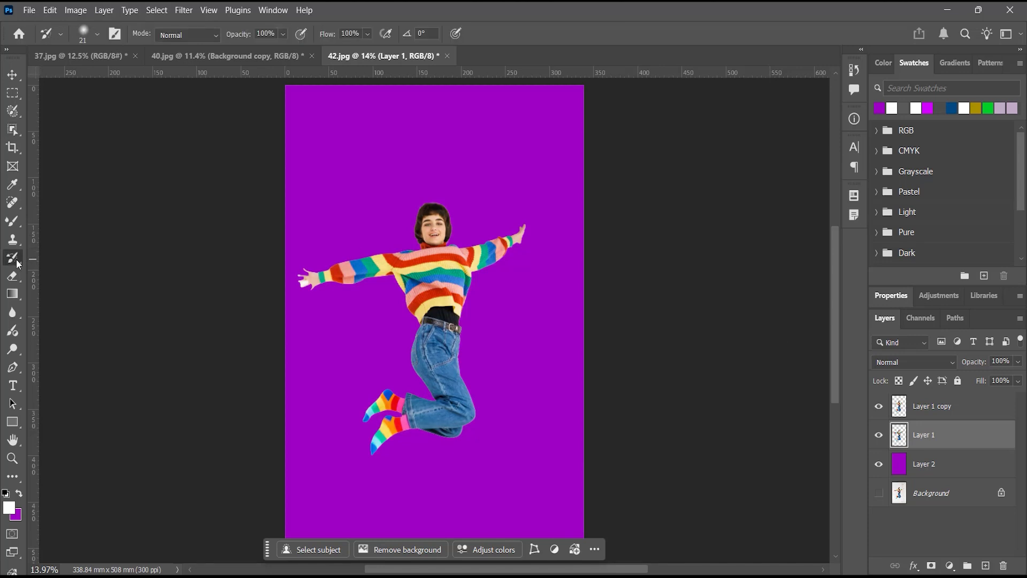
left_click(13, 221)
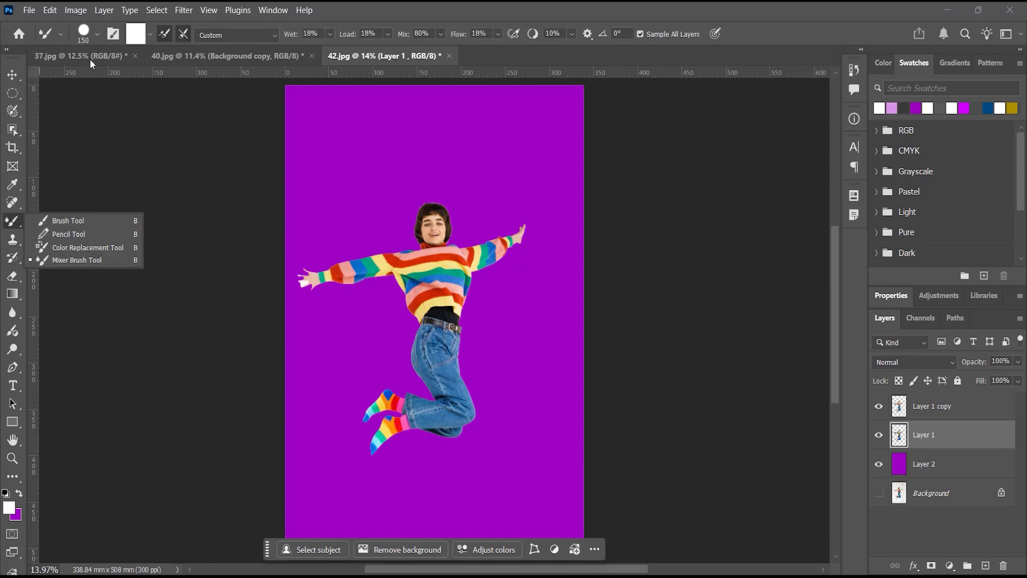
left_click(96, 34)
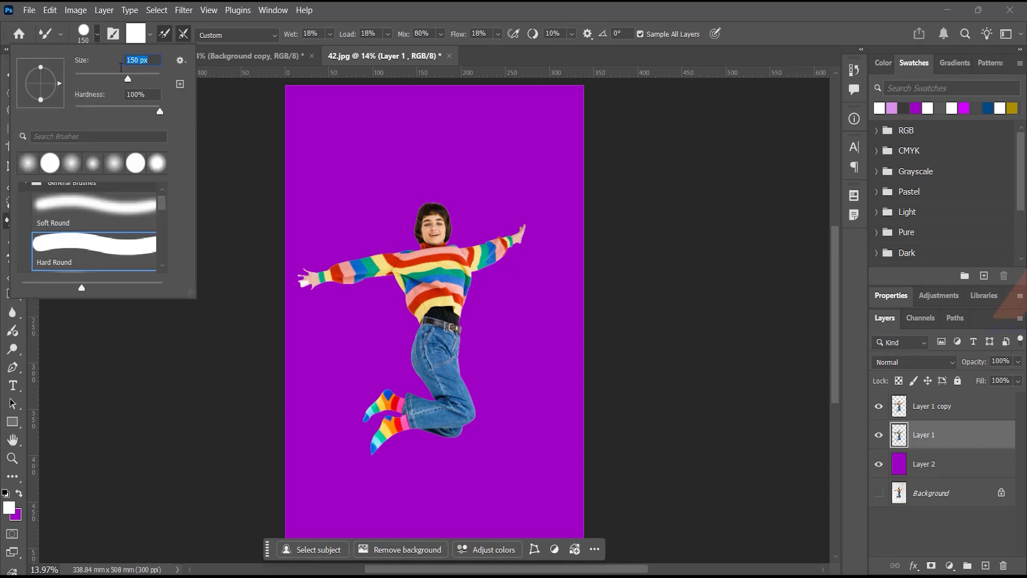
type("500")
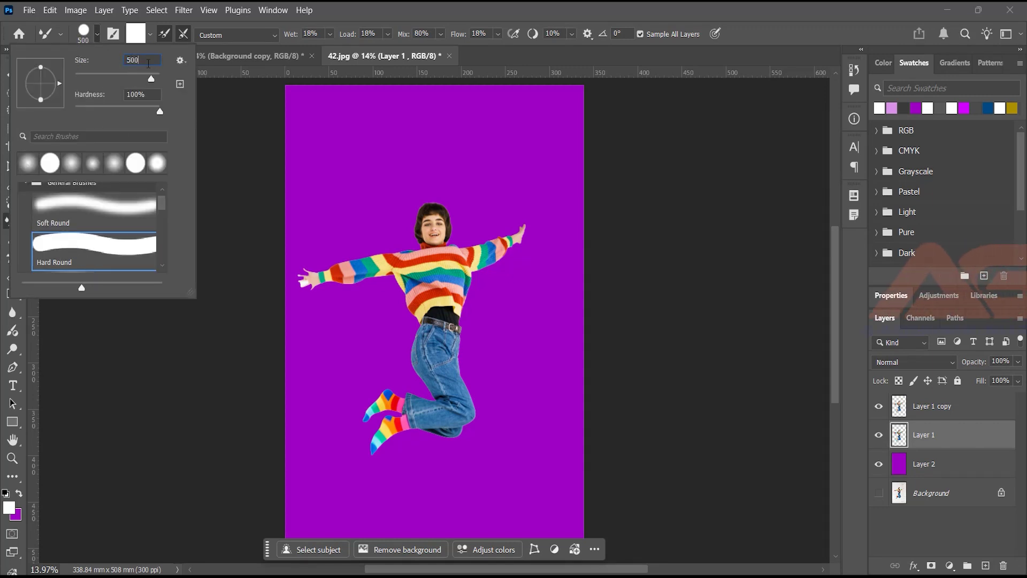
key("Return")
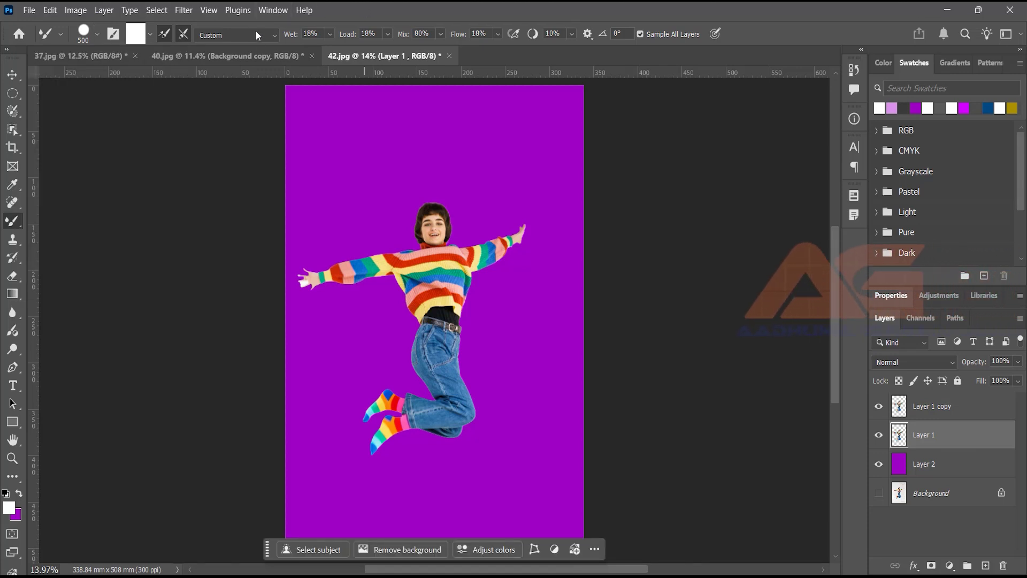
Set the Mixer Brush to the Dry, Heavy Load preset with 100% flow
left_click(273, 38)
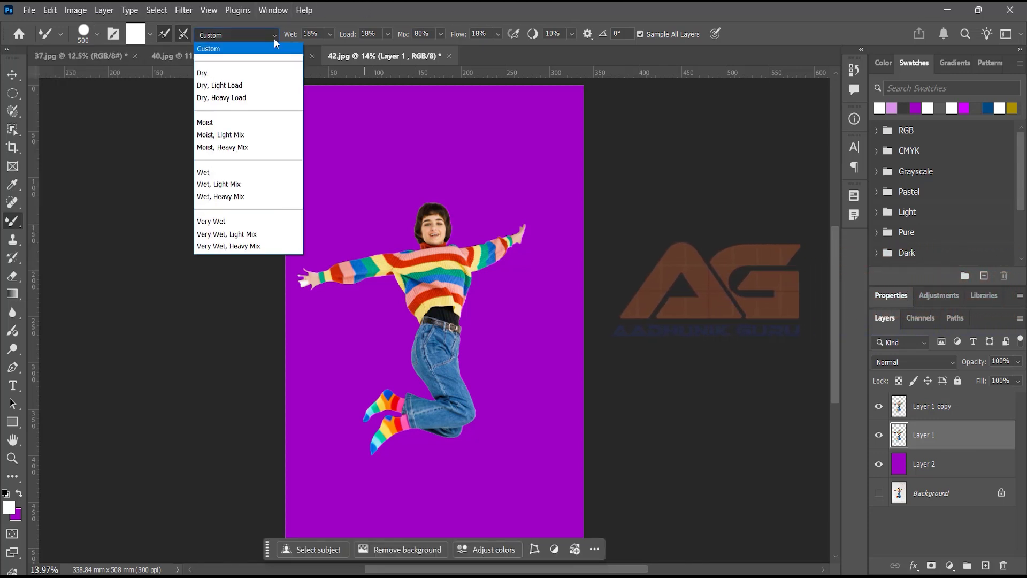
left_click(236, 98)
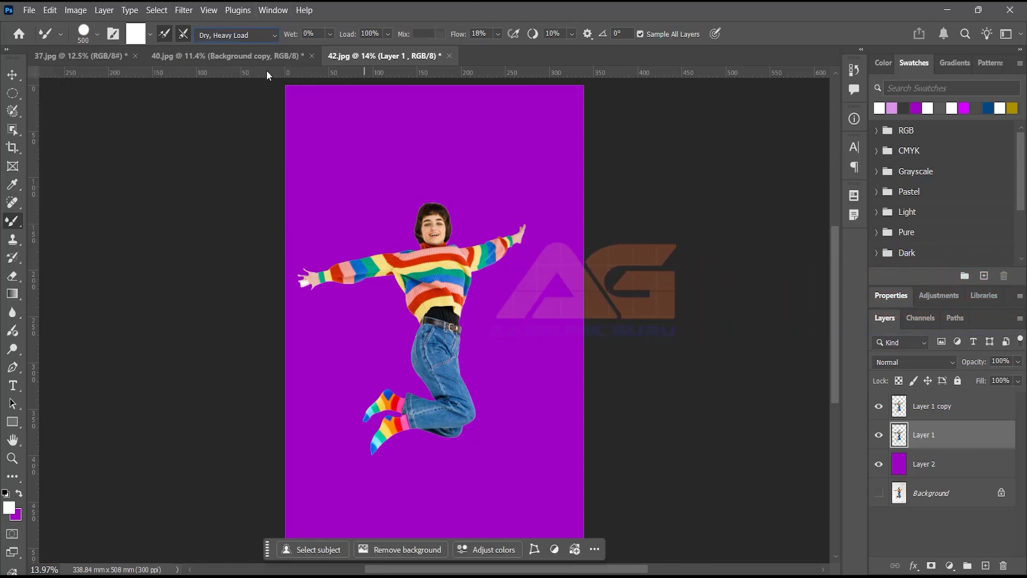
left_click(304, 36)
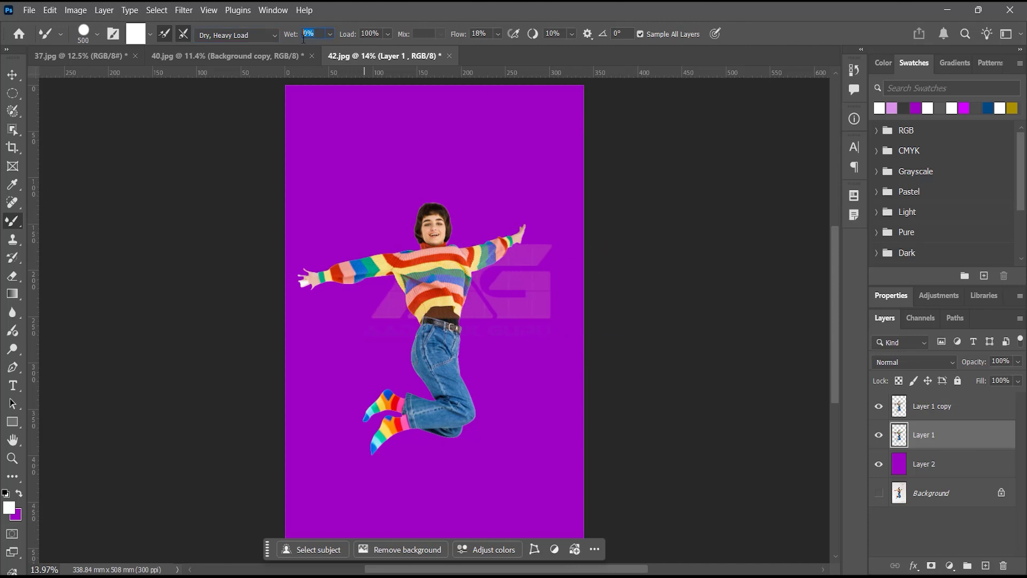
left_click(374, 33)
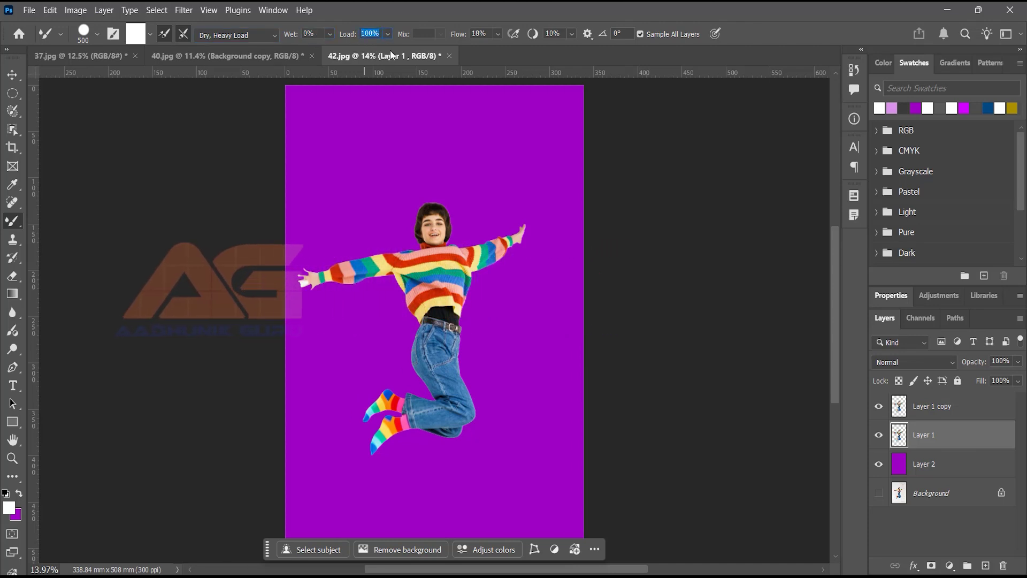
left_click(471, 34)
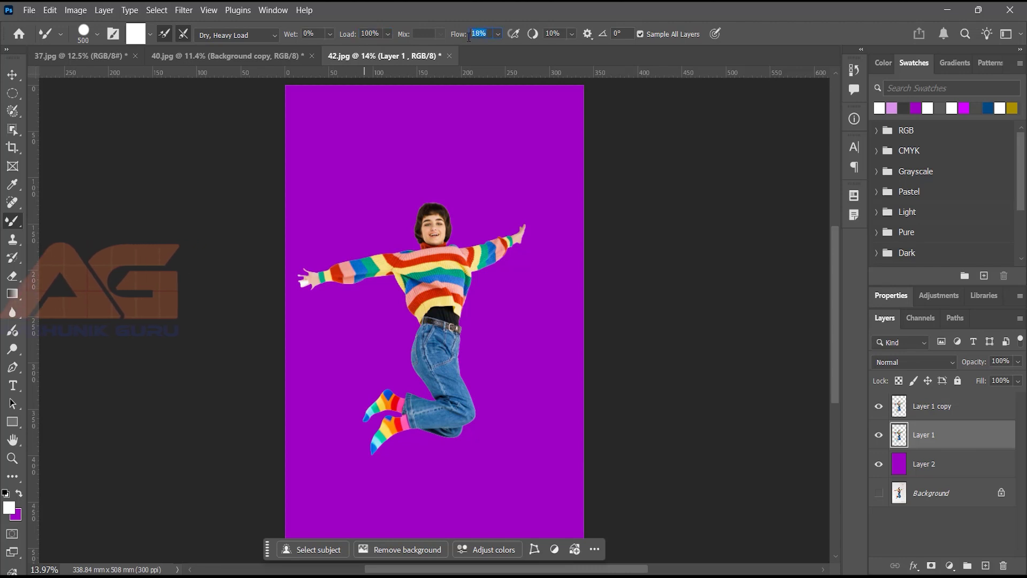
type("1")
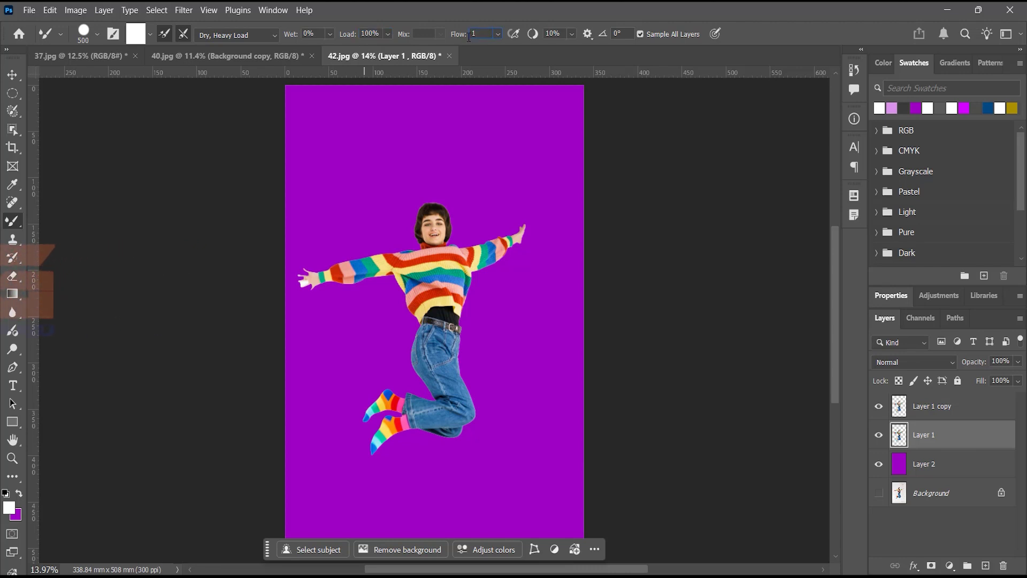
type("00")
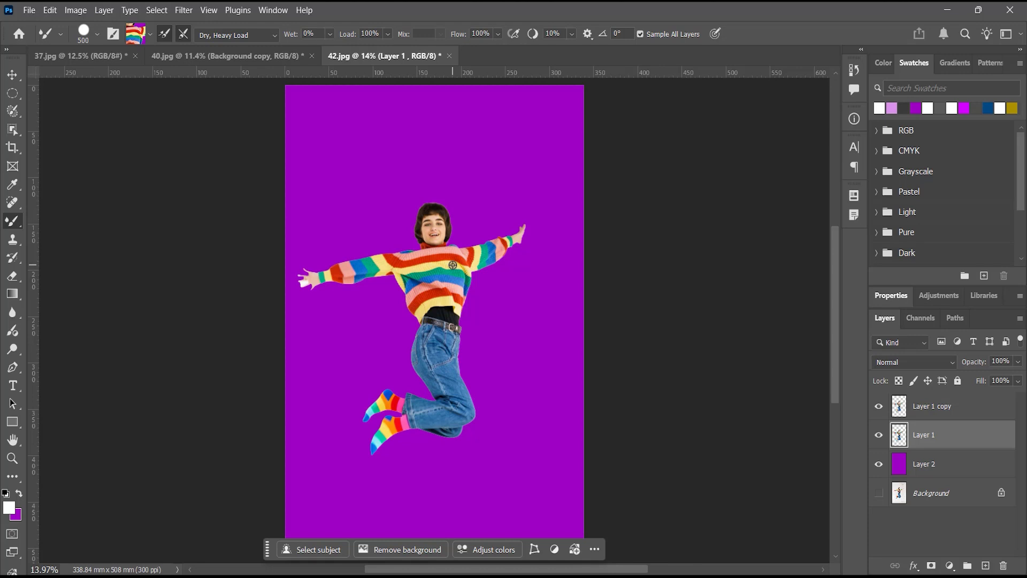
Try painting a striped ribbon from the sweater's shoulder towards the canvas's upper-right corner with colours sampled from the sweater
mouse_move(461, 236)
left_mouse_down()
mouse_move(539, 167)
mouse_move(571, 97)
mouse_move(568, 107)
left_mouse_up()
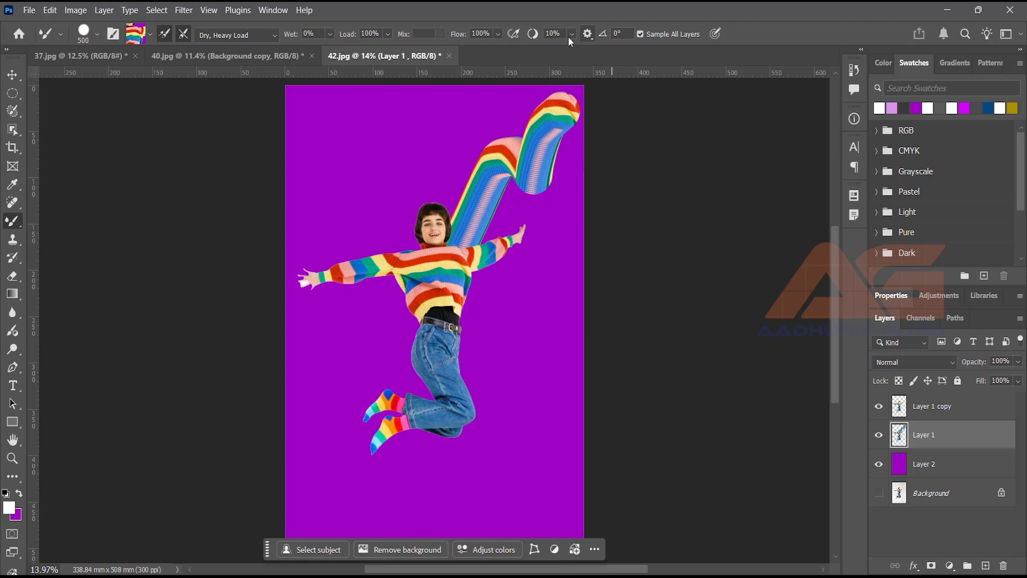
Set the brush smoothing to 100% and undo the trial ribbon stroke
left_click(544, 33)
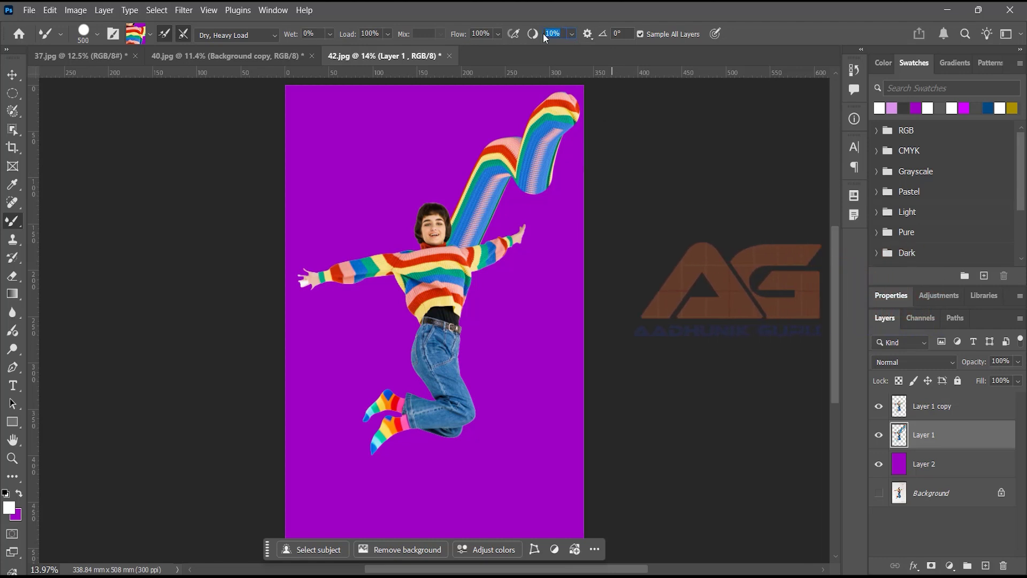
type("100")
key("Return")
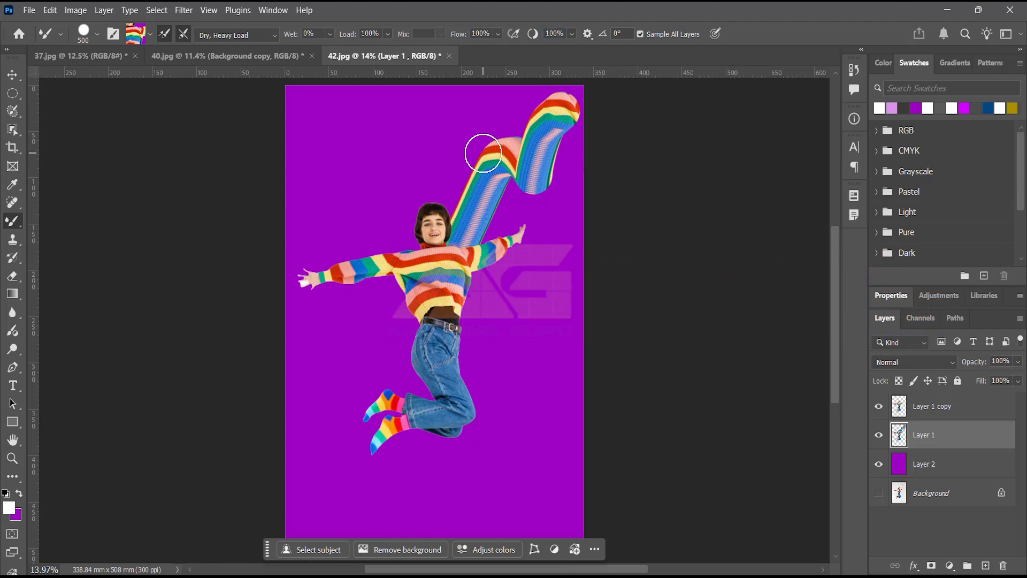
key("ctrl+z")
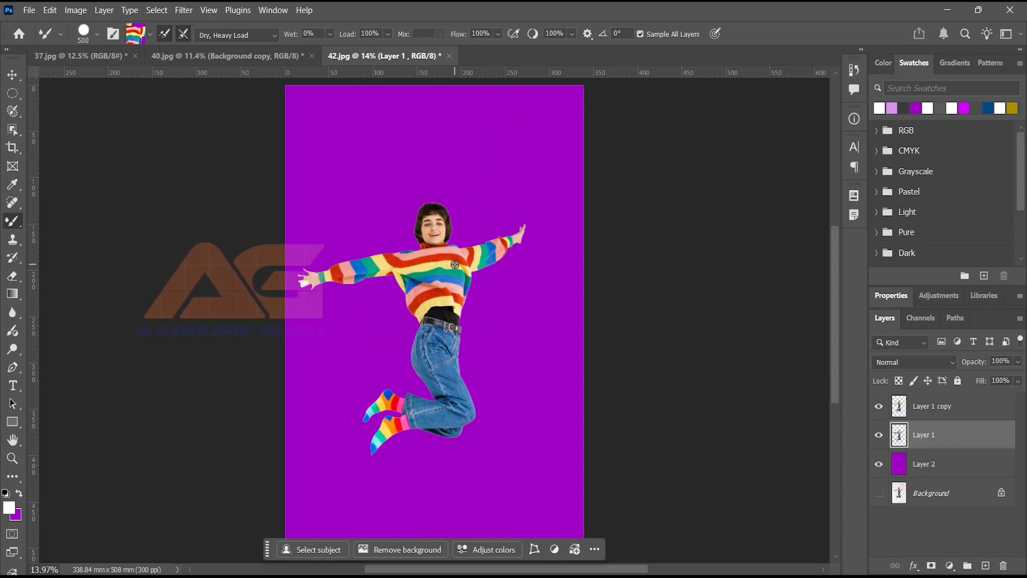
Paint curling ribbons from the sweater's shoulder and both sides of the waist out to the canvas edges, sampling the clothing colours there
mouse_move(460, 246)
left_mouse_down()
mouse_move(522, 208)
mouse_move(509, 126)
mouse_move(629, 76)
left_mouse_up()
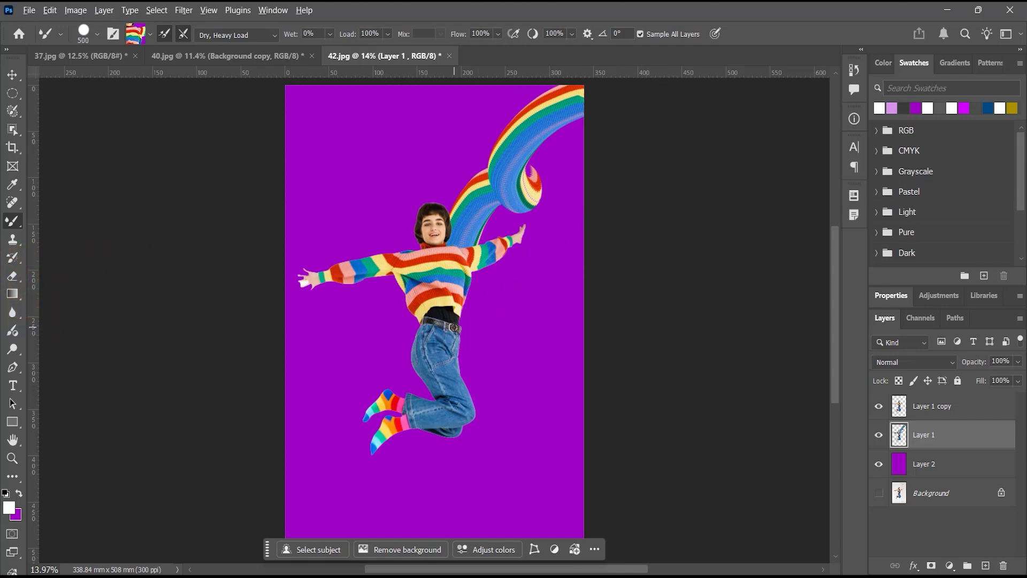
mouse_move(455, 326)
left_mouse_down()
mouse_move(515, 346)
mouse_move(505, 439)
mouse_move(557, 509)
mouse_move(625, 484)
mouse_move(596, 375)
left_mouse_up()
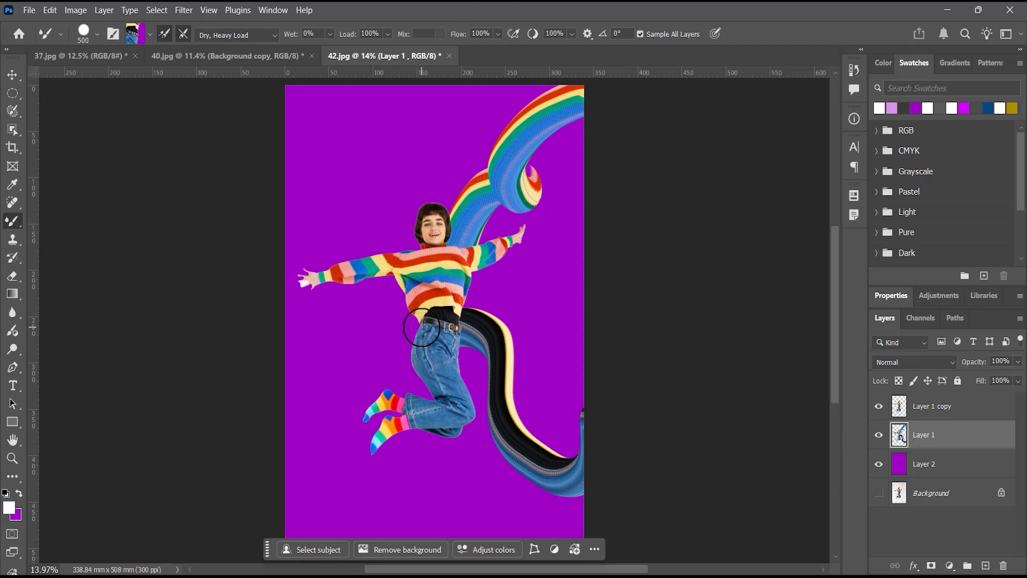
mouse_move(422, 328)
left_mouse_down()
mouse_move(342, 346)
mouse_move(312, 435)
mouse_move(415, 525)
mouse_move(453, 490)
mouse_move(362, 486)
mouse_move(287, 522)
mouse_move(240, 500)
mouse_move(212, 427)
left_mouse_up()
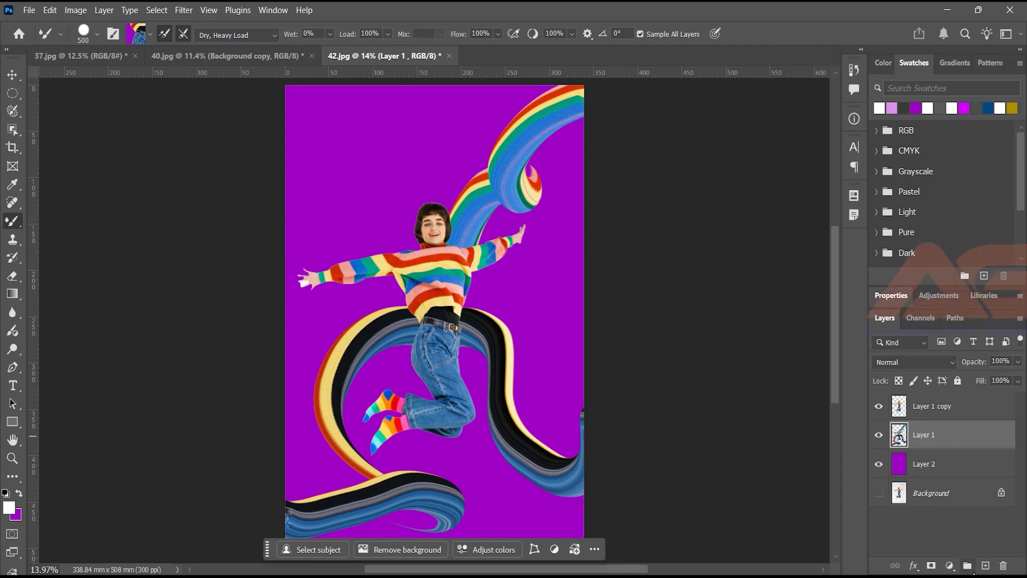
Add a new layer above Layer 1 and set up the regular Brush with dark grey #222222 as the foreground colour
left_click(985, 565)
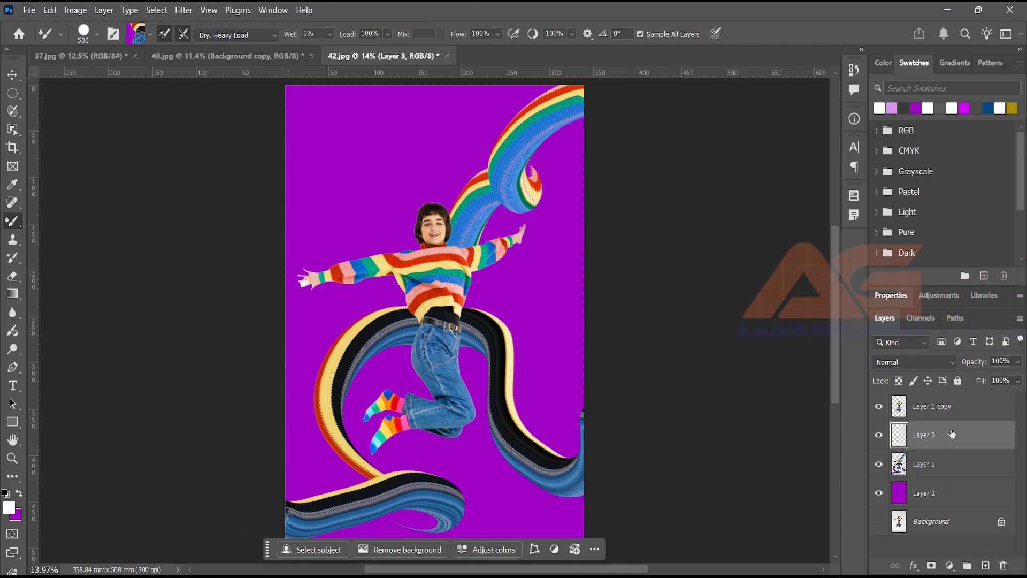
right_click(15, 222)
left_click(48, 218)
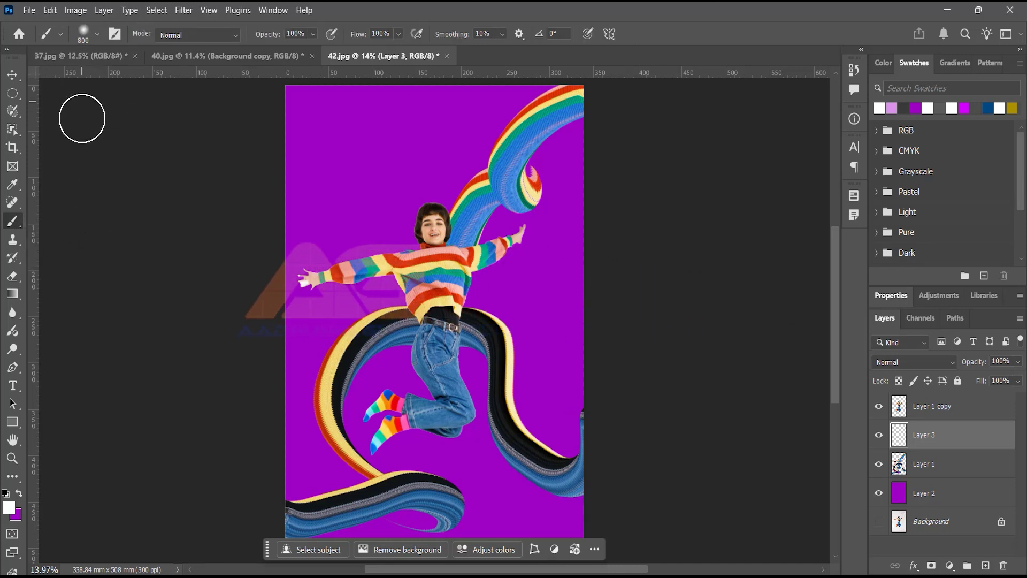
left_click(8, 507)
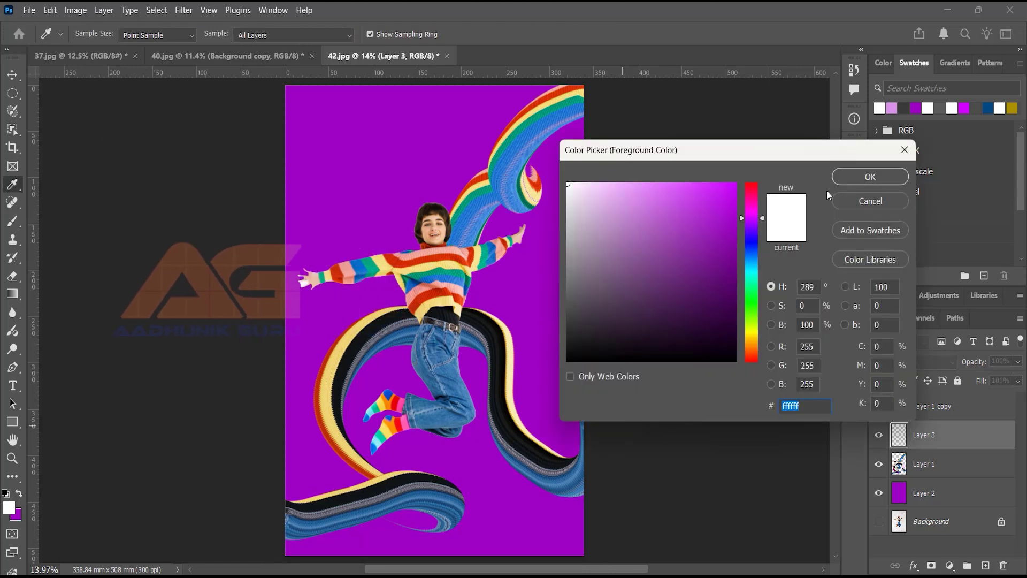
left_click_drag(568, 230, 554, 328)
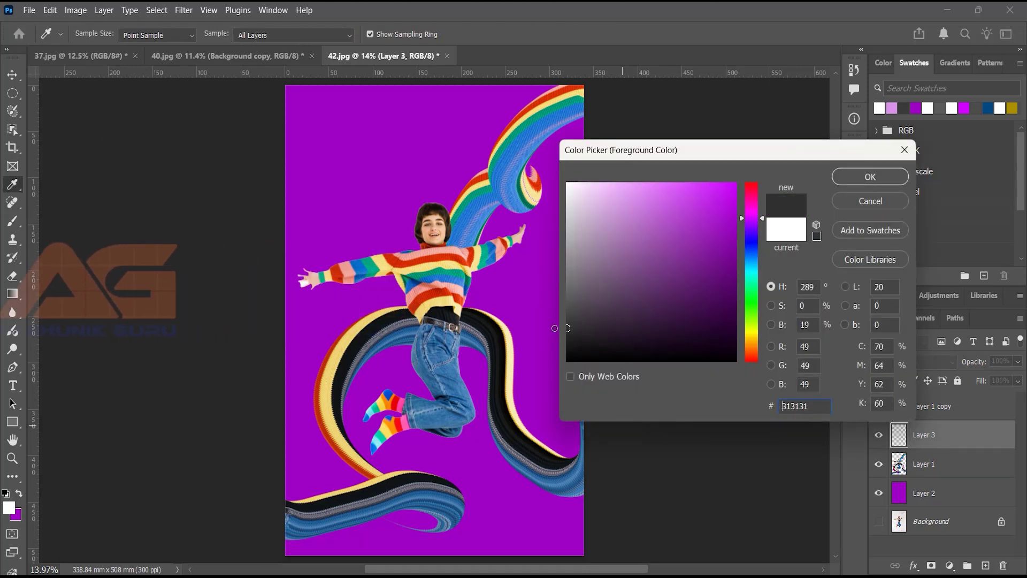
left_click(556, 326)
left_click(568, 338)
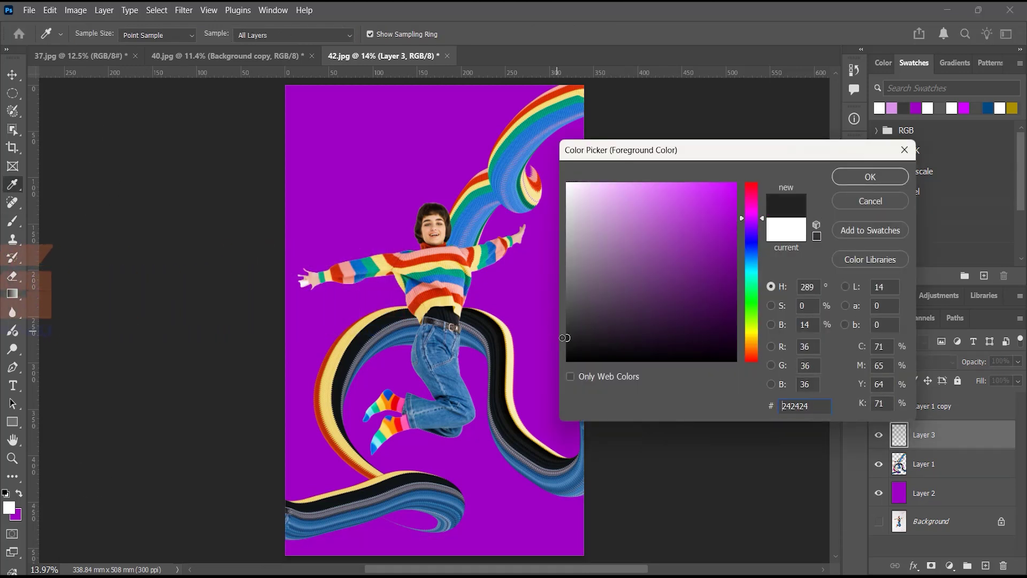
left_click(870, 177)
key("b")
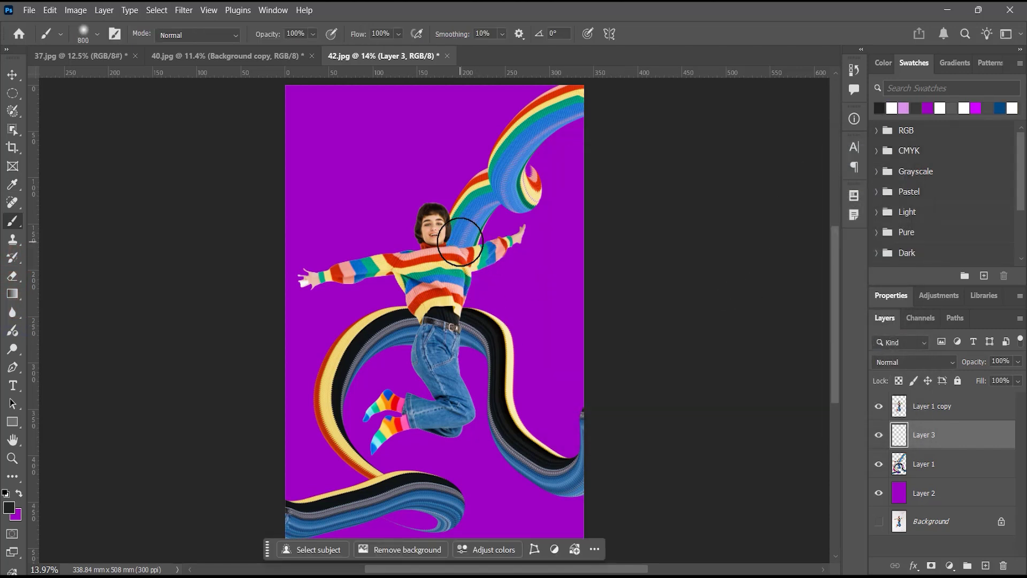
Paint soft dark shadows on the ribbons where they emerge behind the shoulder and both sides of the waist
mouse_move(460, 242)
left_mouse_down()
mouse_move(463, 222)
mouse_move(456, 234)
left_mouse_up()
mouse_move(466, 343)
left_mouse_down()
mouse_move(468, 314)
mouse_move(470, 351)
left_mouse_up()
mouse_move(406, 346)
left_mouse_down()
mouse_move(412, 339)
mouse_move(395, 321)
left_mouse_up()
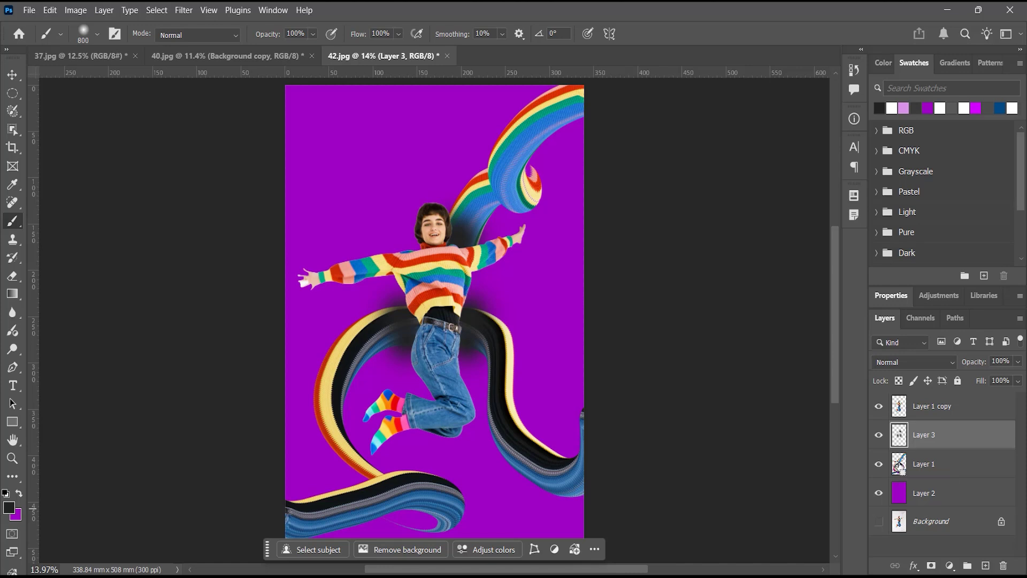
Clear the shadow paint spilling outside the ribbons, using an inverted selection of Layer 1's contents, and deselect
left_click(899, 465, "ctrl")
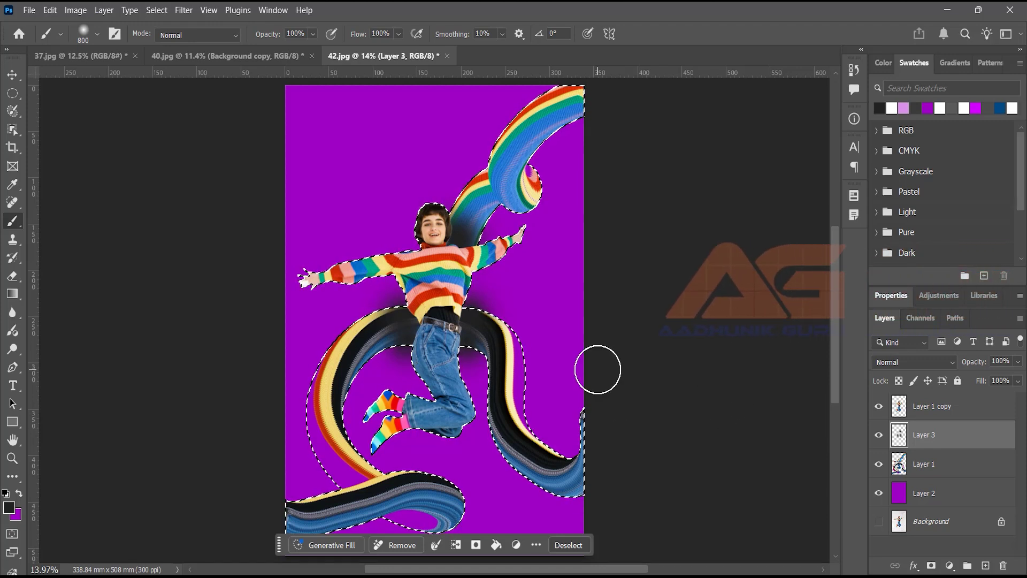
key("ctrl+shift+i")
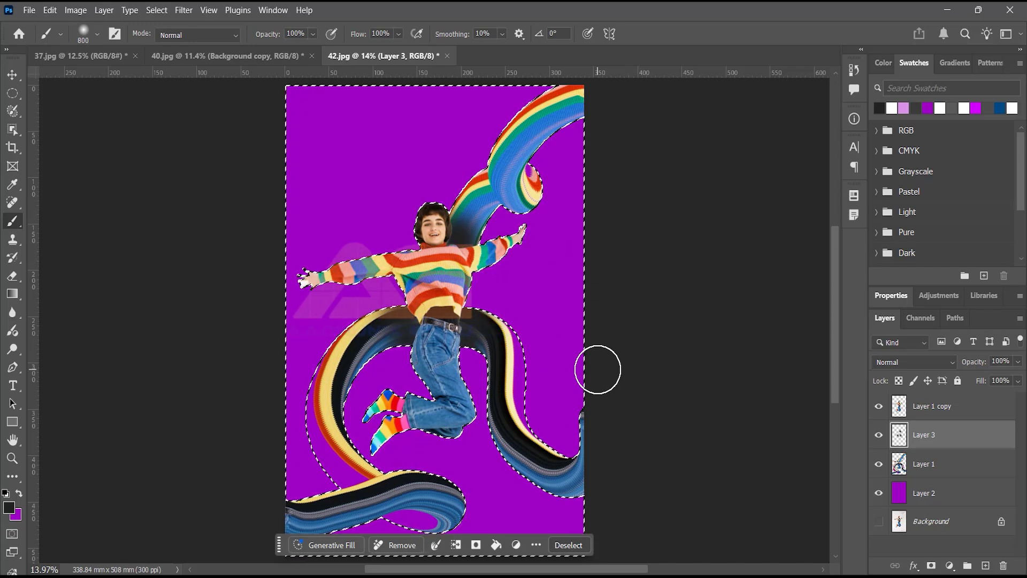
key("ctrl+d")
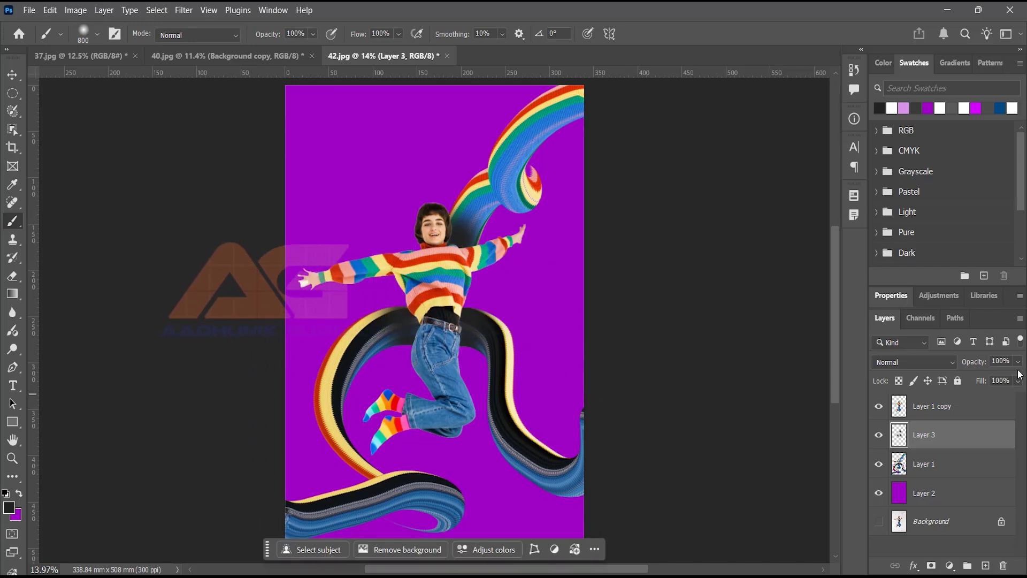
Set the shadow layer's opacity to 67% and its blend mode to Saturation
left_click(1018, 362)
left_click_drag(1018, 380, 997, 389)
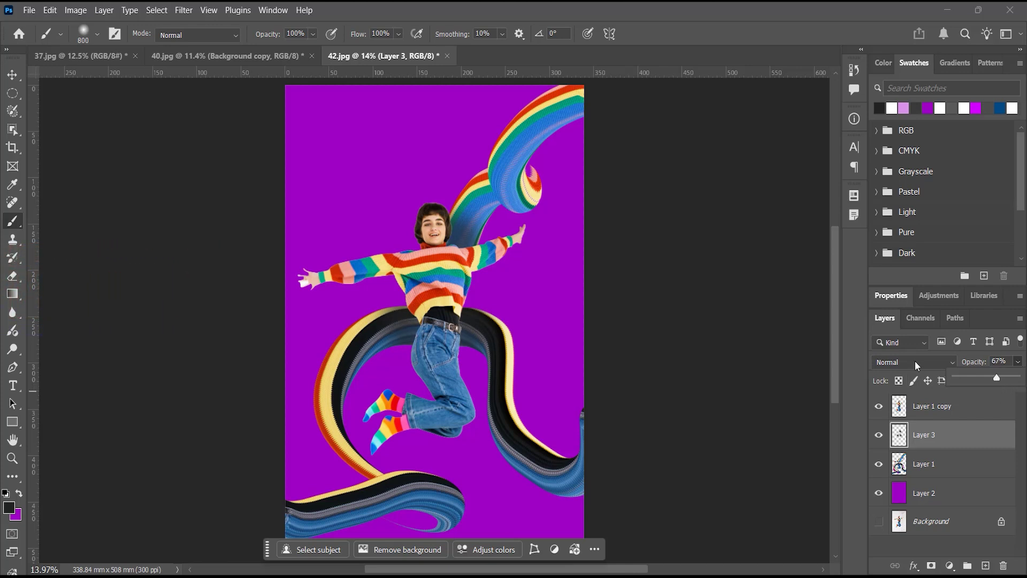
left_click(914, 363)
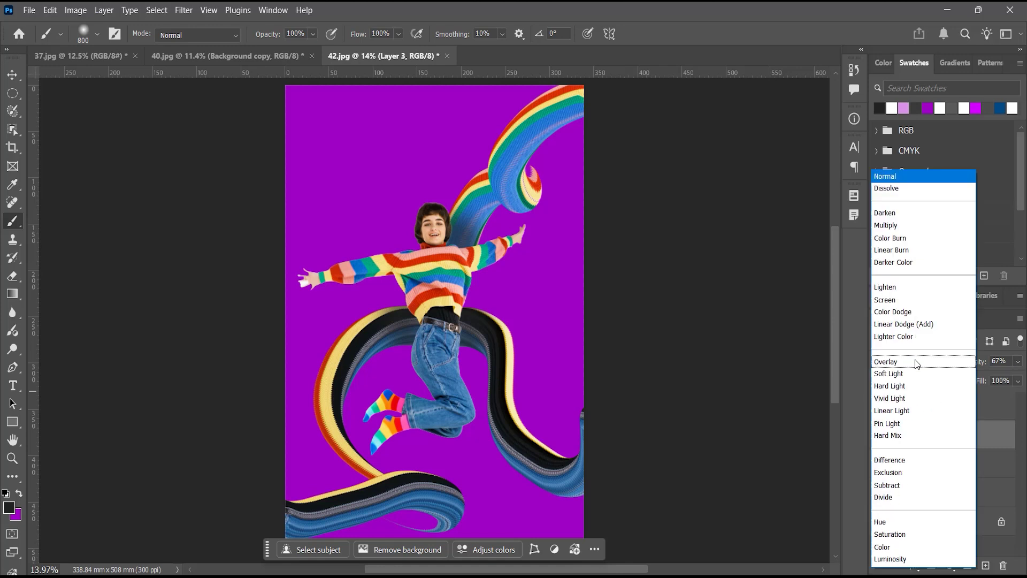
left_click(894, 534)
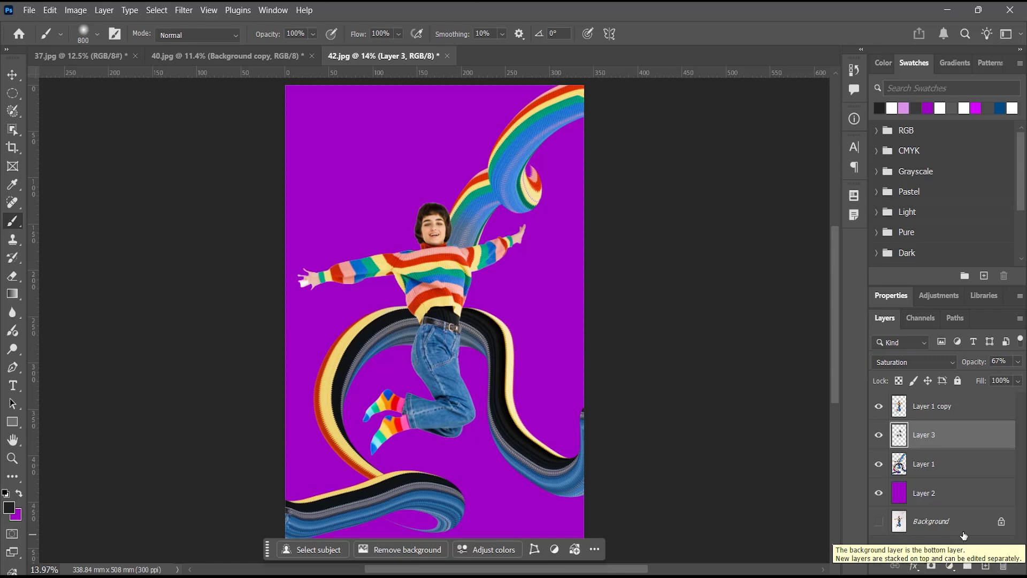
Add a new layer directly above the purple Layer 2 and set the foreground colour to light purple #c79ad1
left_click(958, 499)
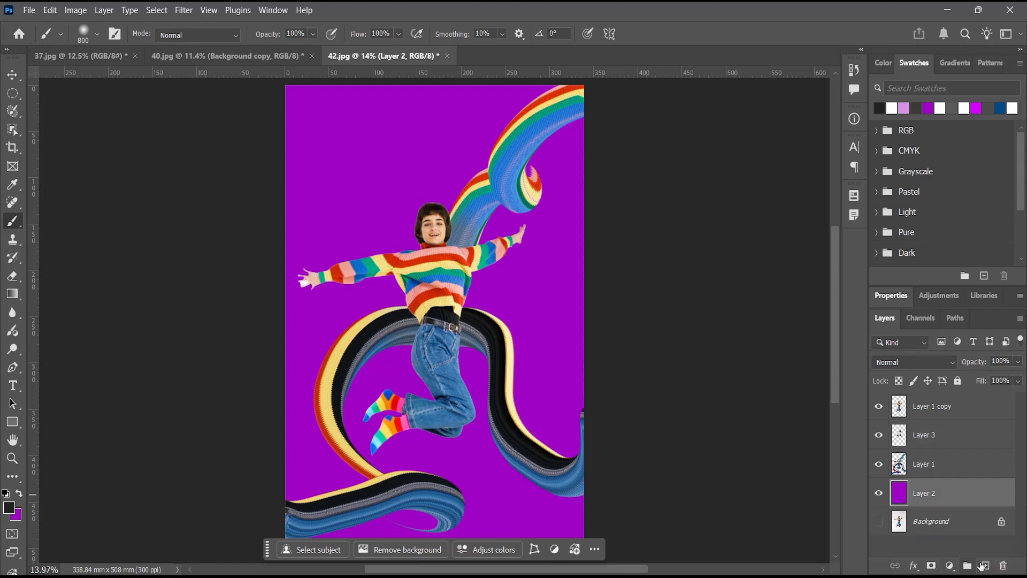
left_click(985, 565)
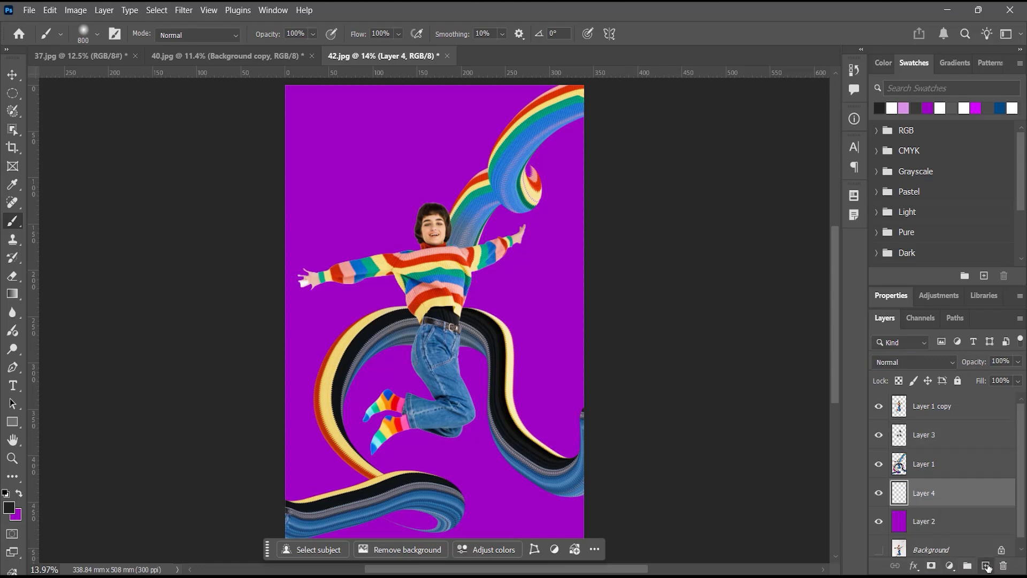
left_click(9, 508)
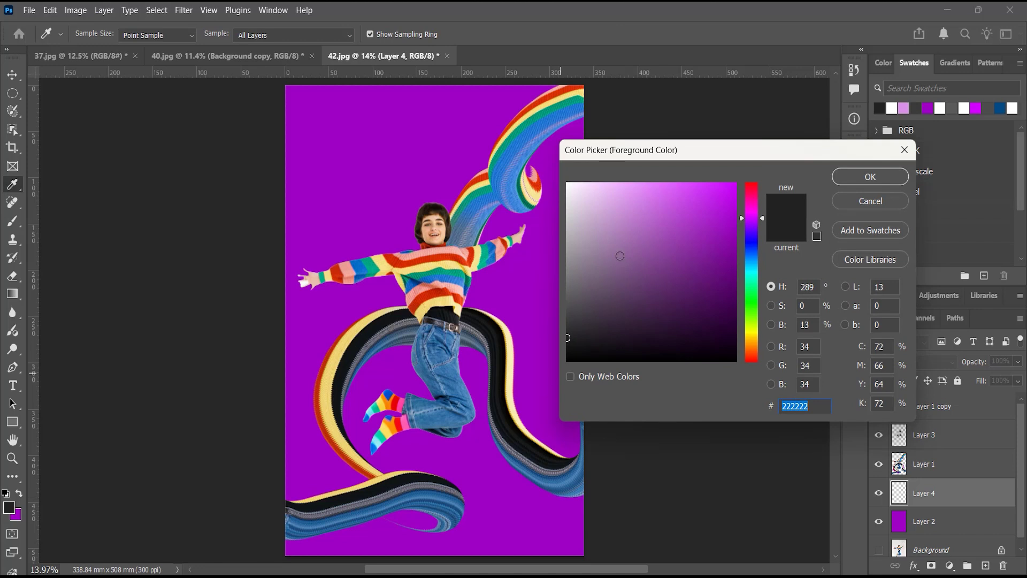
left_click(612, 214)
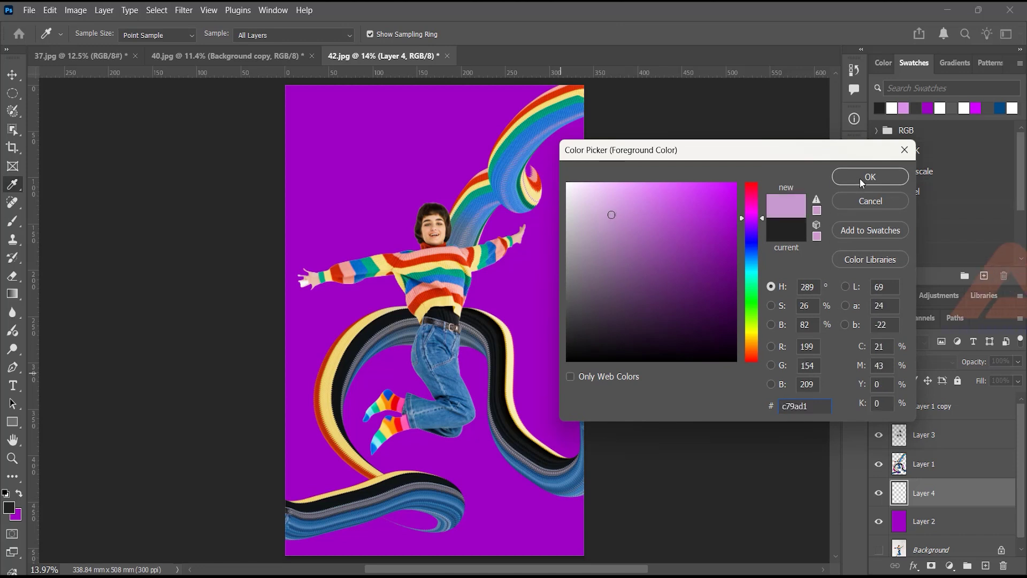
left_click(859, 178)
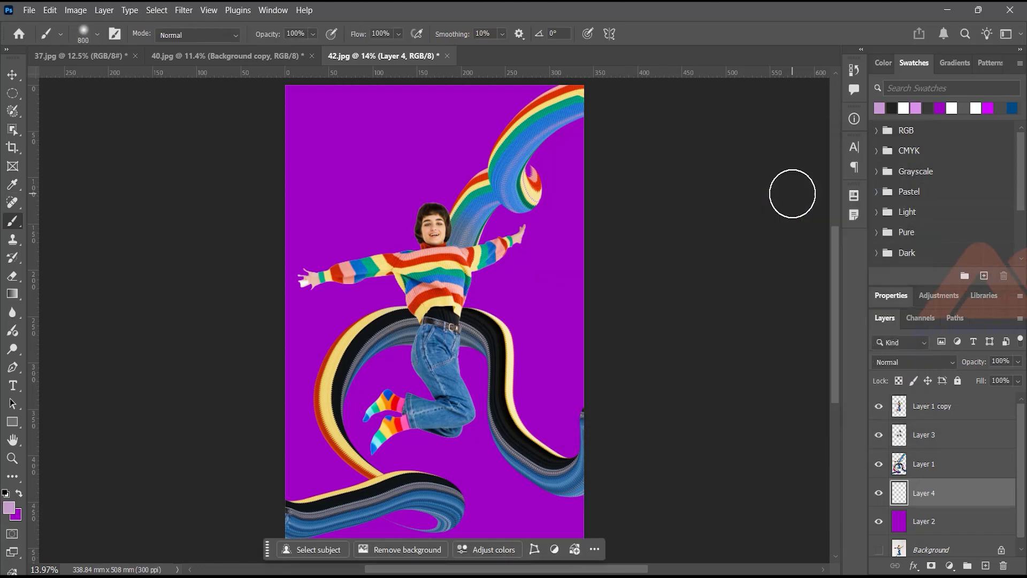
Fill a tall ellipse around the jumping figure, feathered 250 px, with the foreground colour, deselect, and set Layer 4's blend mode to Dissolve
left_click(16, 92)
left_click(60, 107)
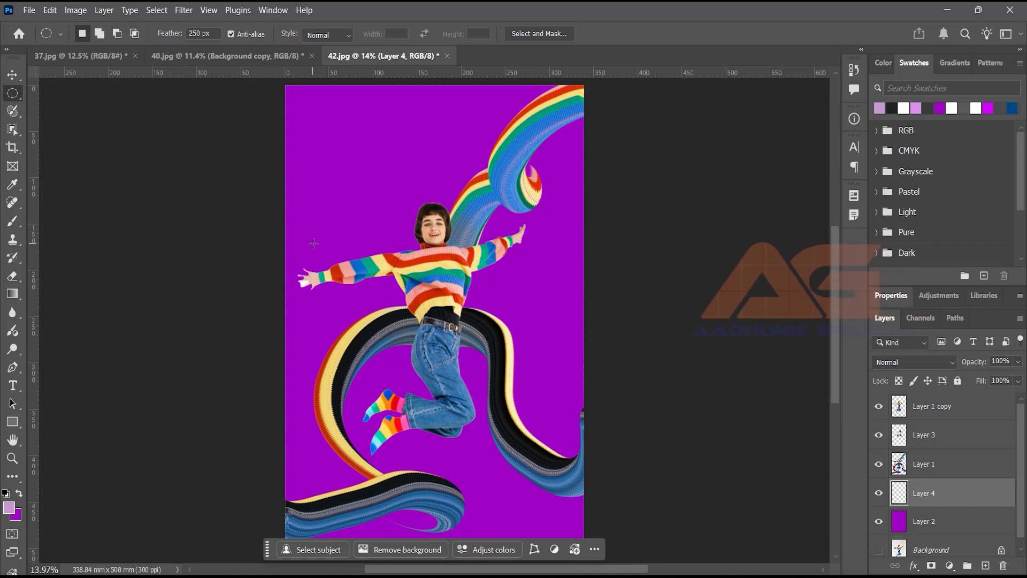
left_click(212, 33)
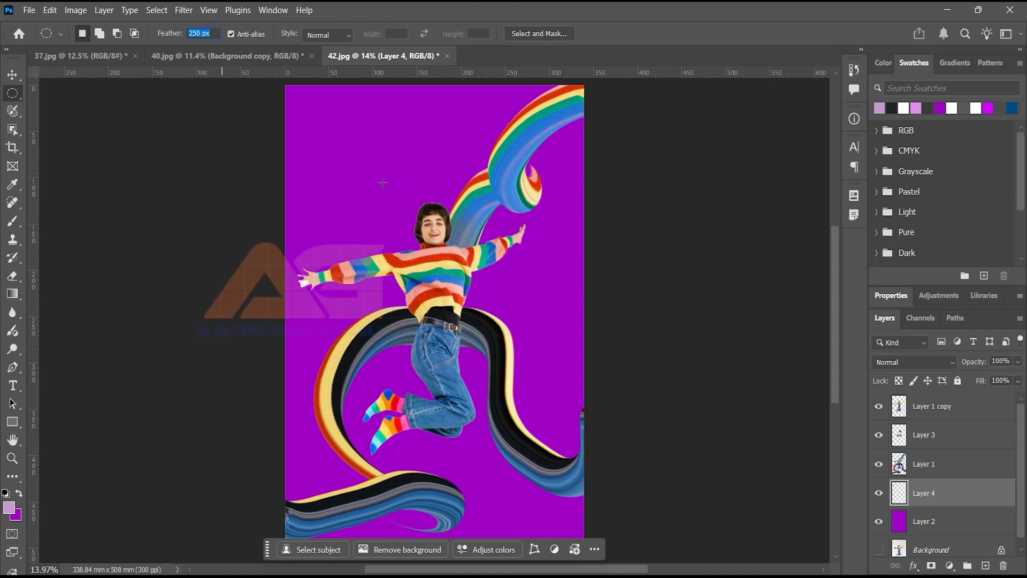
left_click_drag(381, 182, 498, 478)
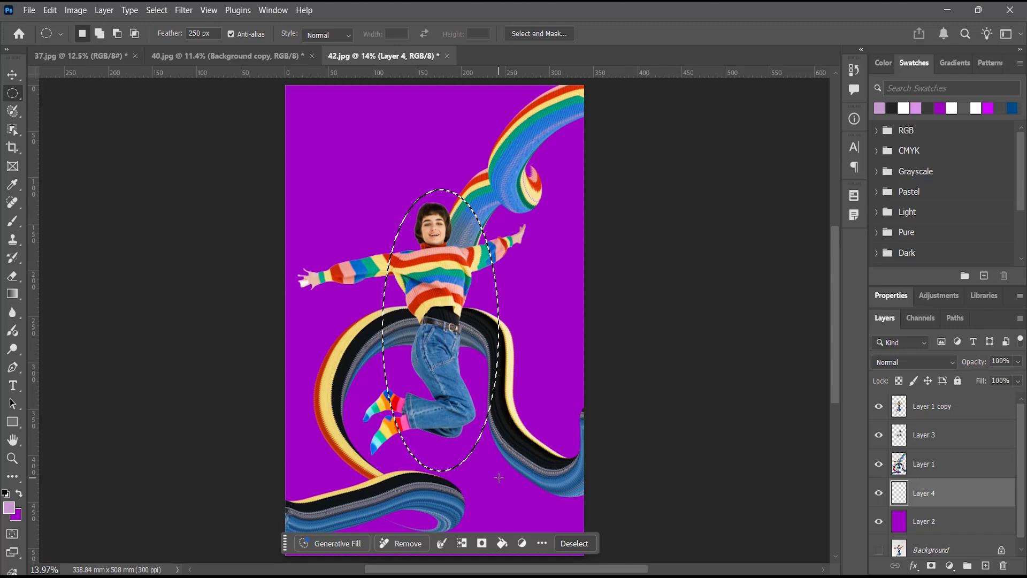
key("alt+BackSpace")
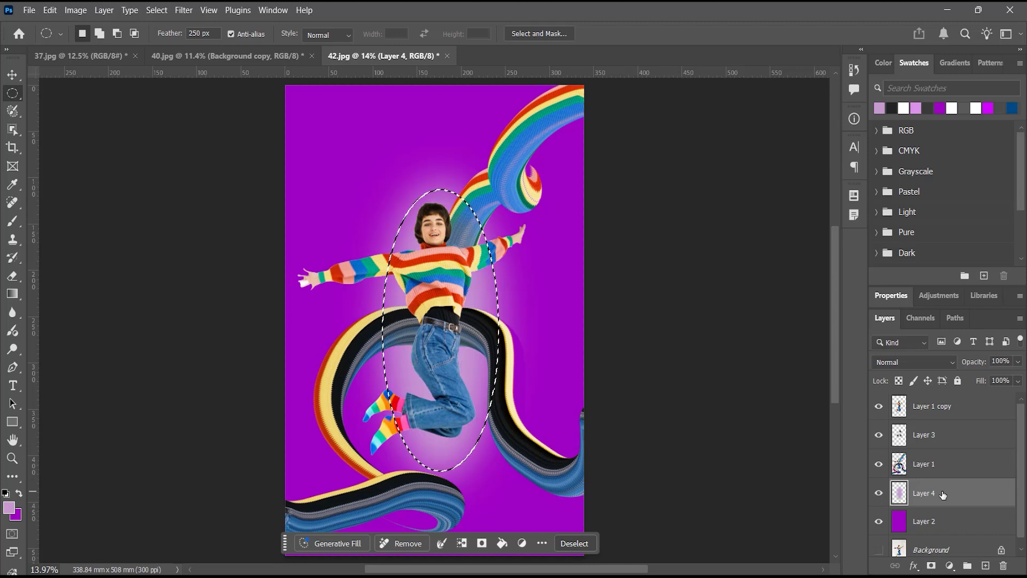
key("ctrl+d")
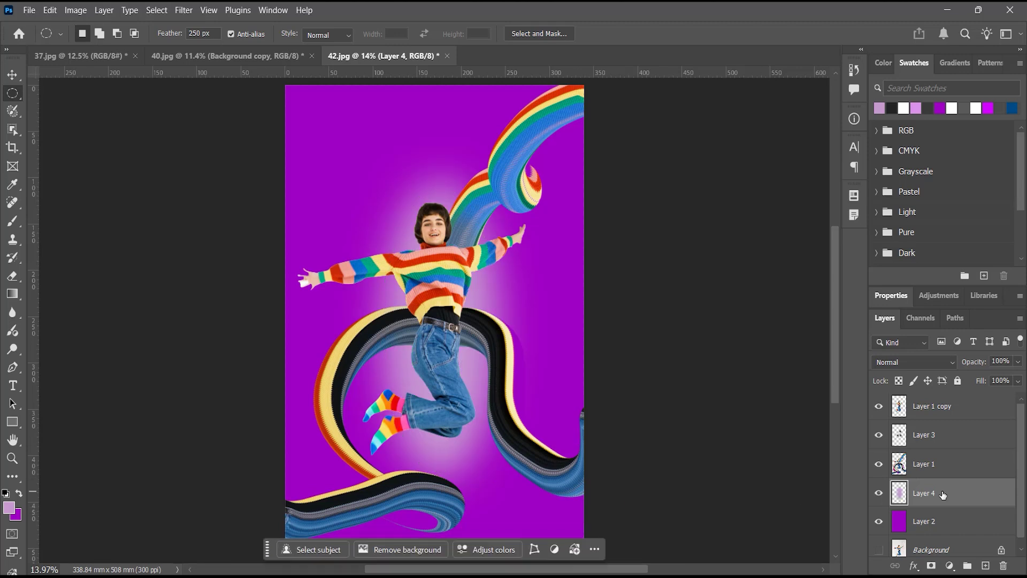
left_click(950, 364)
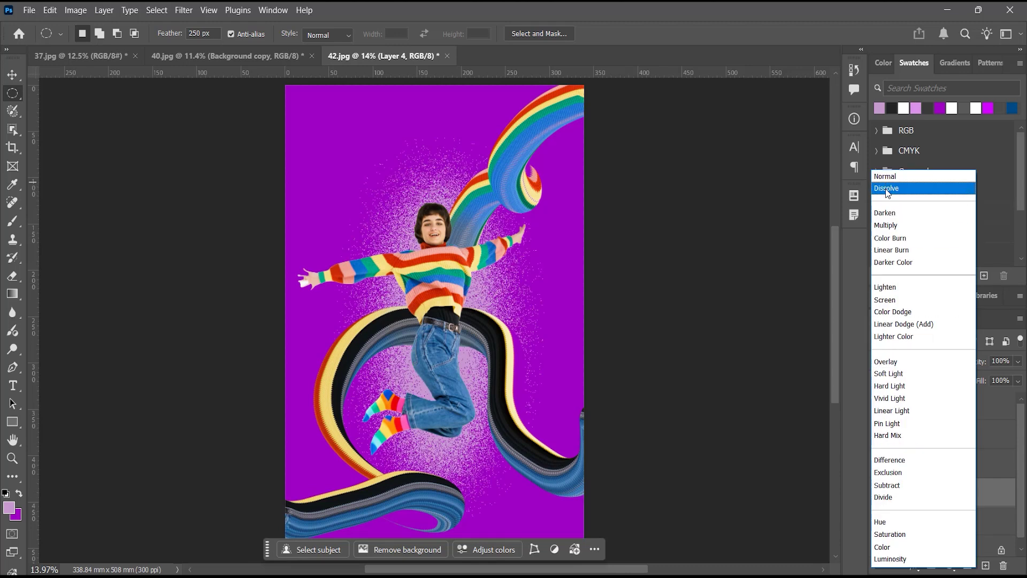
left_click(886, 188)
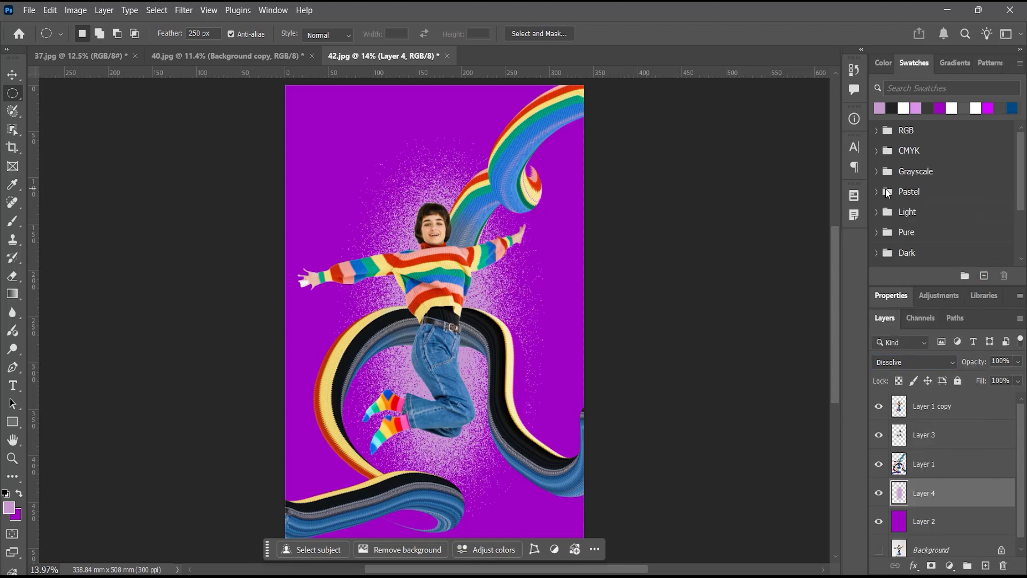